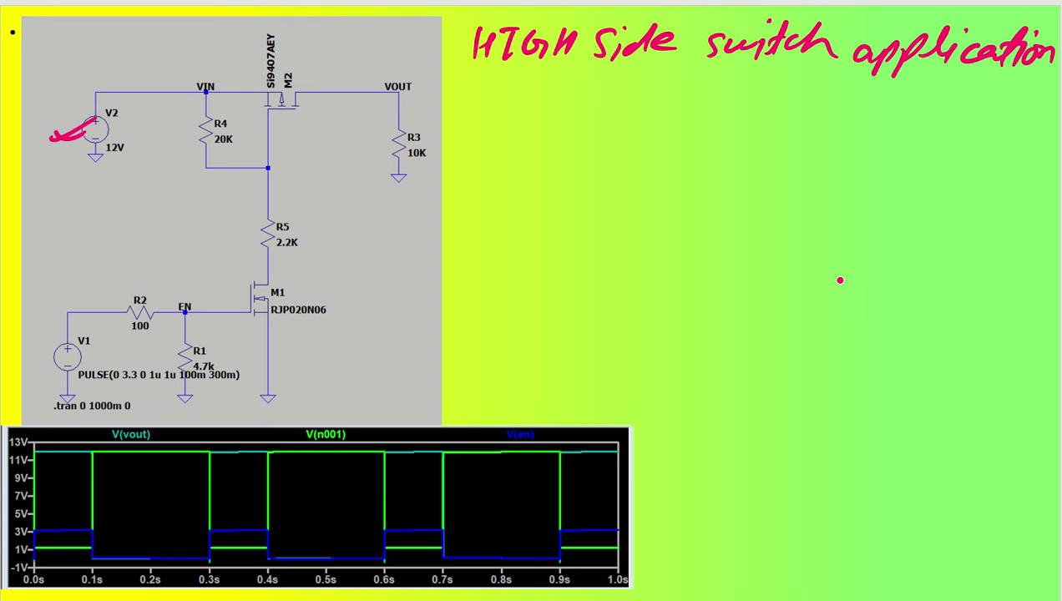
Tick the supply line and VOUT with the pen, box load resistor R3, and handwrite "Load." and "system." beside it.
left_click_drag(117, 97, 145, 86)
mouse_move(384, 105)
left_mouse_down()
mouse_move(422, 86)
mouse_move(370, 177)
left_mouse_up()
mouse_move(485, 119)
left_mouse_down()
mouse_move(528, 150)
mouse_move(569, 134)
mouse_move(575, 147)
left_mouse_up()
left_click(585, 142)
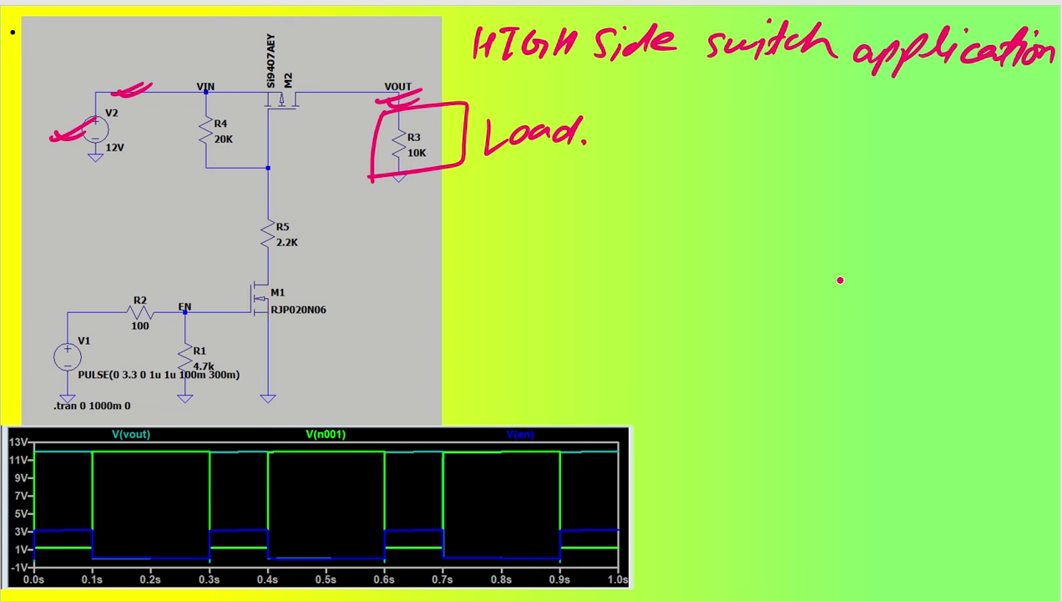
mouse_move(492, 88)
left_mouse_down()
mouse_move(511, 117)
mouse_move(569, 83)
mouse_move(628, 90)
left_mouse_up()
left_click(631, 91)
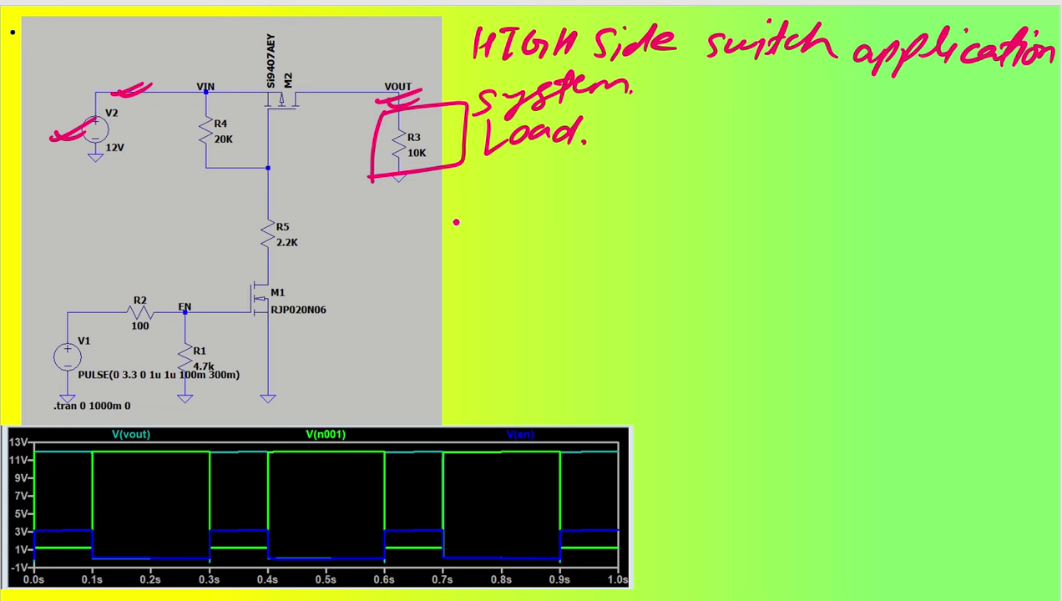
Annotate transistor M2 as "P-ch." and mark its terminals S, G and D, with dots on the two nodes of R4.
mouse_move(314, 48)
left_mouse_down()
mouse_move(328, 67)
mouse_move(349, 62)
left_mouse_up()
mouse_move(375, 24)
left_mouse_down()
mouse_move(368, 62)
mouse_move(390, 57)
left_mouse_up()
left_click(405, 47)
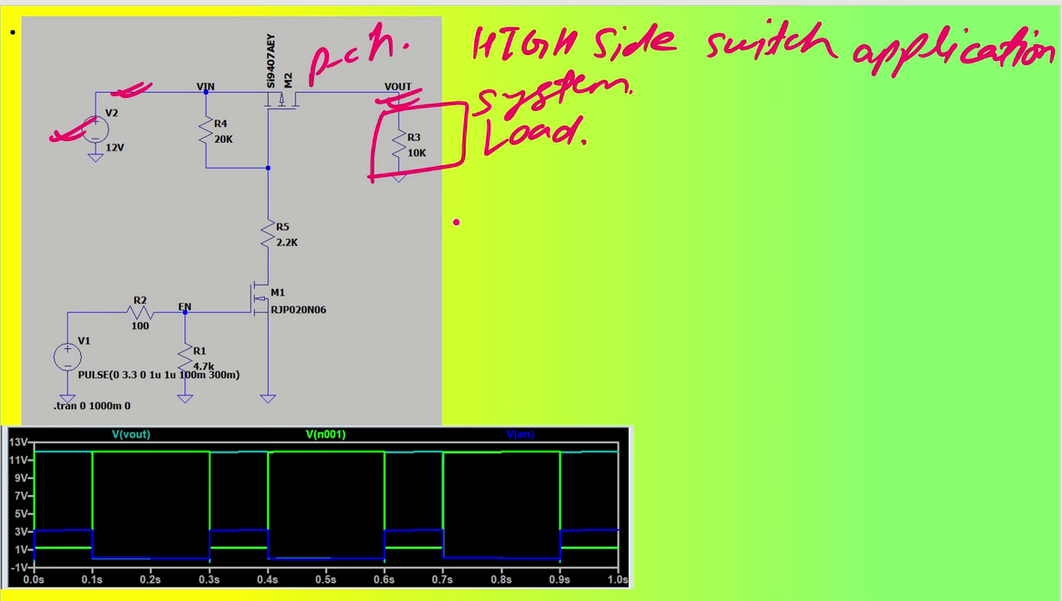
left_click(205, 90)
mouse_move(294, 117)
left_mouse_down()
mouse_move(288, 133)
mouse_move(295, 123)
left_mouse_up()
left_click_drag(244, 67, 225, 94)
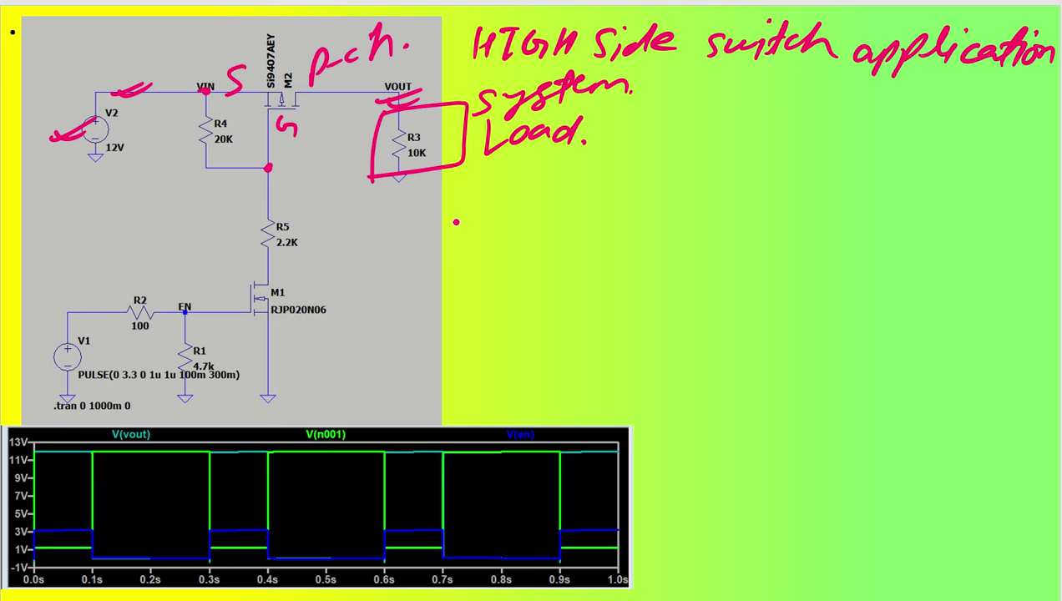
left_click_drag(333, 72, 337, 92)
Handwrite "MCU." above pulse source V1 and add a tick mark at the lower terminal of M1.
key("ctrl+2")
mouse_move(48, 307)
left_mouse_down()
mouse_move(52, 279)
mouse_move(70, 301)
mouse_move(90, 295)
left_mouse_up()
left_click_drag(93, 277, 109, 269)
left_click_drag(283, 332, 288, 319)
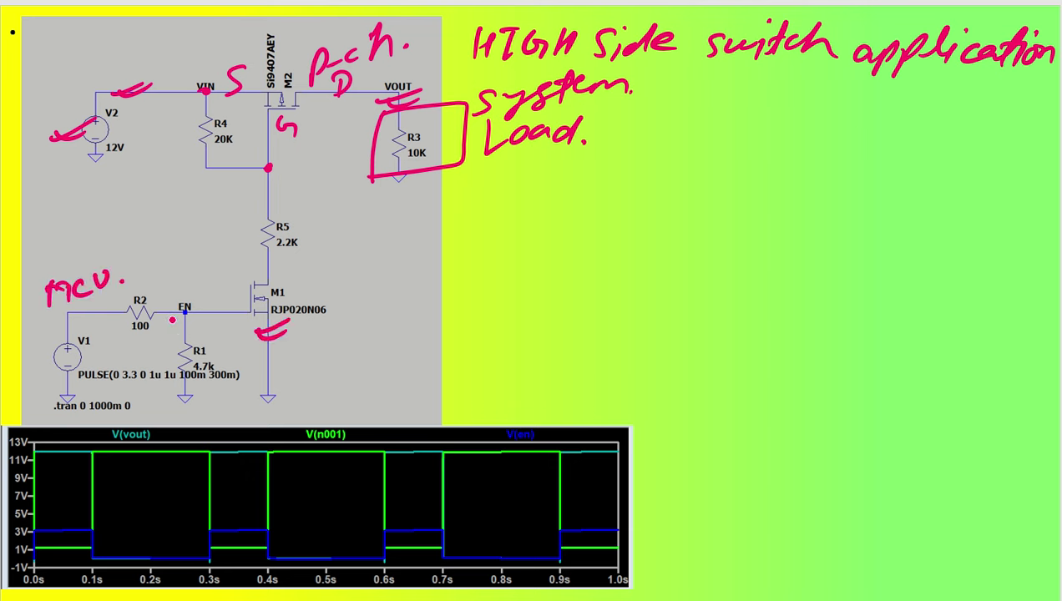
Circle transistor M1 and handwrite "N-ch." and "NPN." beside it.
mouse_move(317, 272)
left_mouse_down()
mouse_move(323, 294)
mouse_move(278, 265)
left_mouse_up()
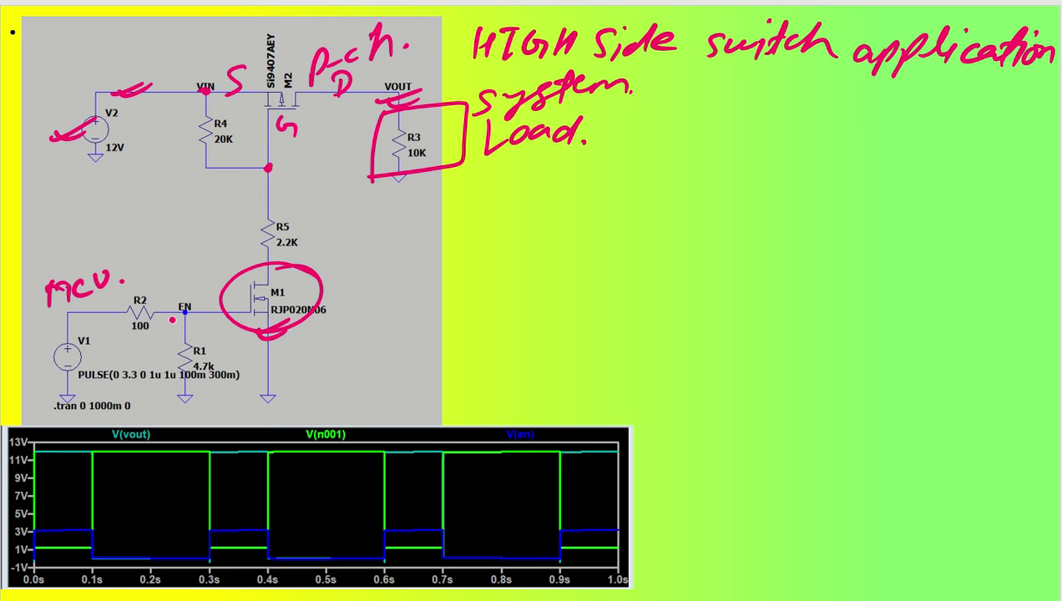
left_click_drag(342, 315, 364, 280)
left_click_drag(369, 295, 384, 290)
mouse_move(391, 294)
left_mouse_down()
mouse_move(404, 284)
mouse_move(394, 297)
left_mouse_up()
left_click_drag(424, 250, 438, 289)
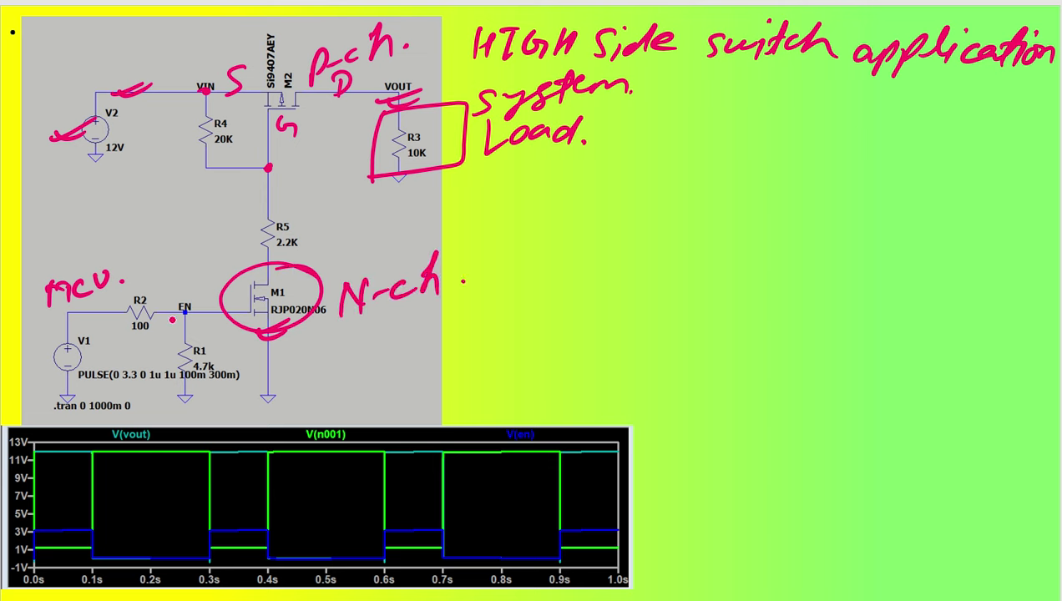
mouse_move(335, 359)
left_mouse_down()
mouse_move(356, 337)
mouse_move(362, 351)
mouse_move(374, 339)
mouse_move(385, 350)
mouse_move(416, 311)
left_mouse_up()
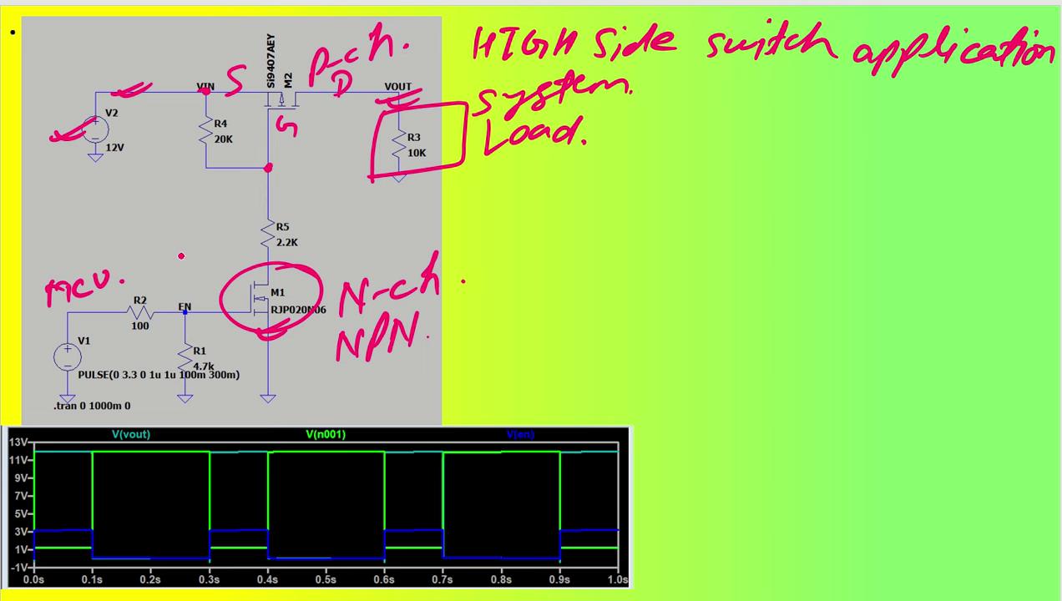
Draw a rising edge labelled "HI" above EN, and add arrows down through M1 and across M2 towards VOUT.
mouse_move(154, 288)
left_mouse_down()
mouse_move(194, 288)
mouse_move(216, 254)
mouse_move(208, 264)
mouse_move(214, 222)
left_mouse_up()
left_click_drag(222, 224, 225, 246)
left_click_drag(239, 229, 244, 249)
left_click_drag(231, 225, 251, 222)
left_click_drag(307, 269, 284, 341)
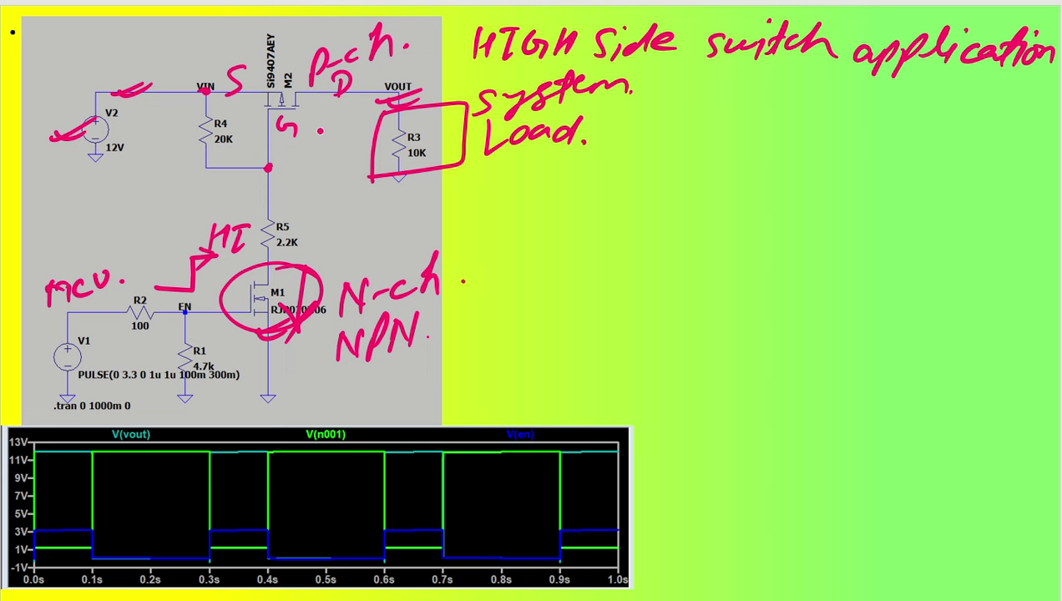
left_click_drag(234, 96, 336, 99)
mouse_move(319, 92)
left_mouse_down()
mouse_move(307, 108)
mouse_move(413, 89)
left_mouse_up()
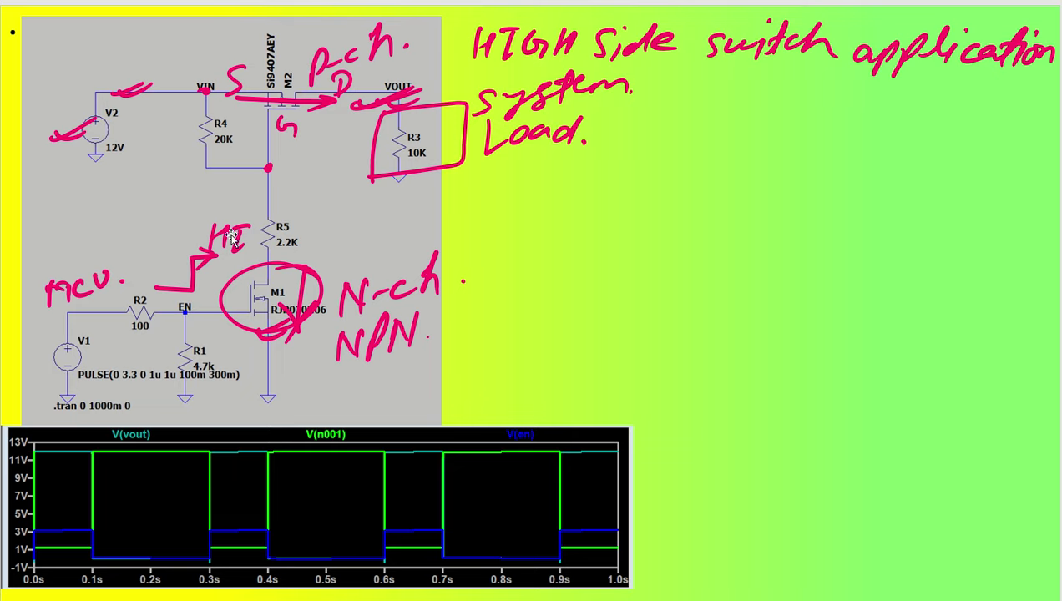
Switch to LTspice, create a blank schematic and place two voltage sources, the second below and slightly left of the first.
left_click(646, 566)
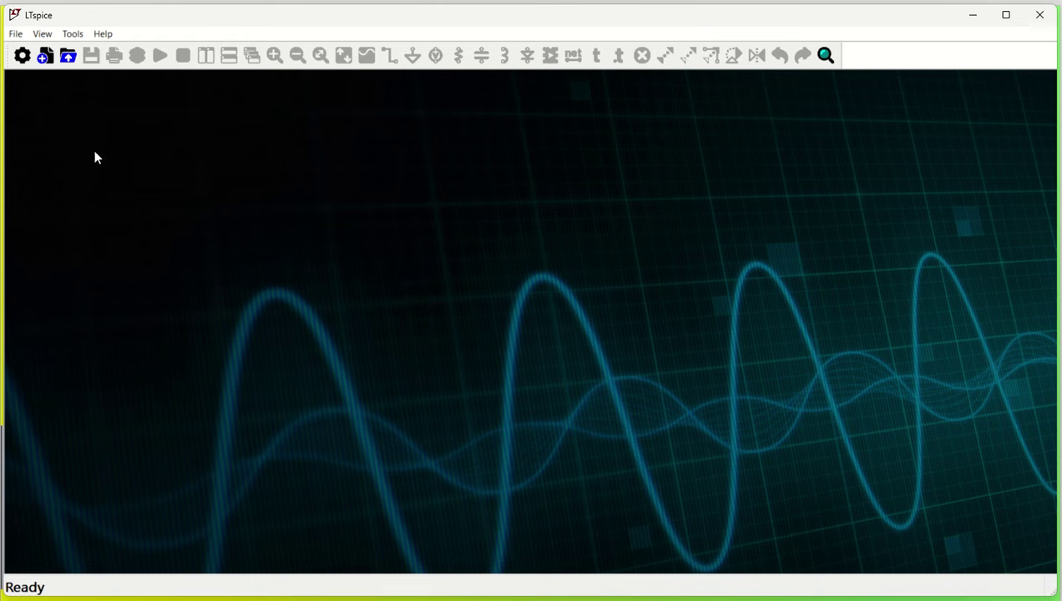
left_click(46, 56)
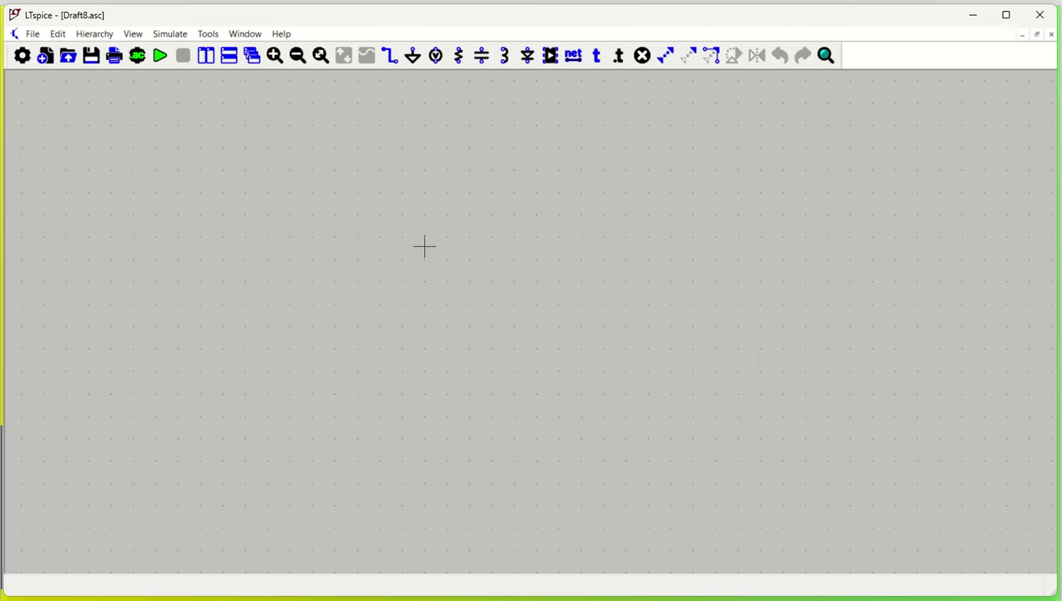
key("v")
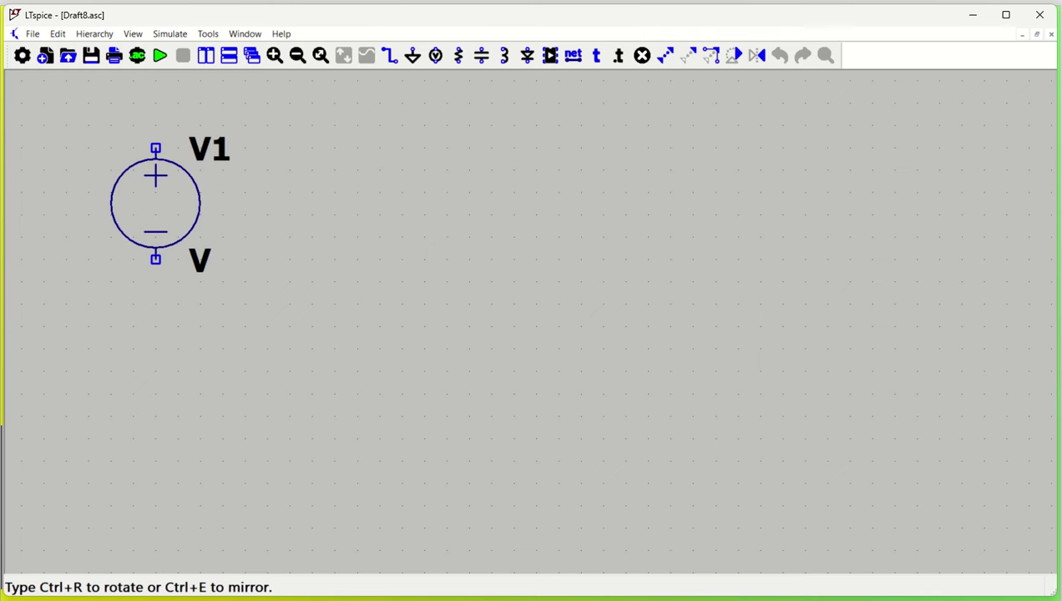
left_click(155, 203)
scroll(359, 315, "down", 3)
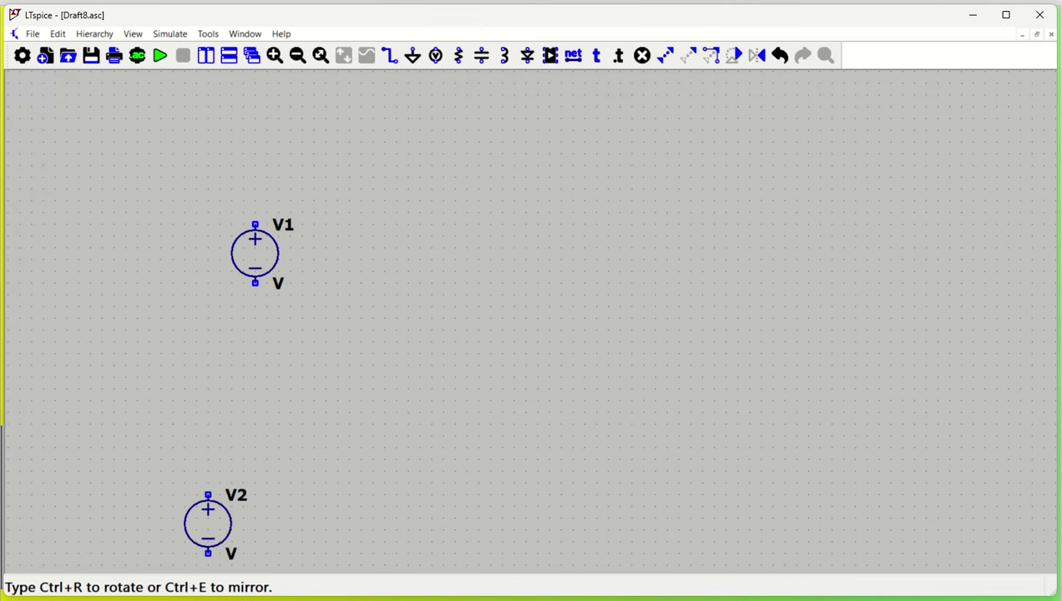
left_click(184, 512)
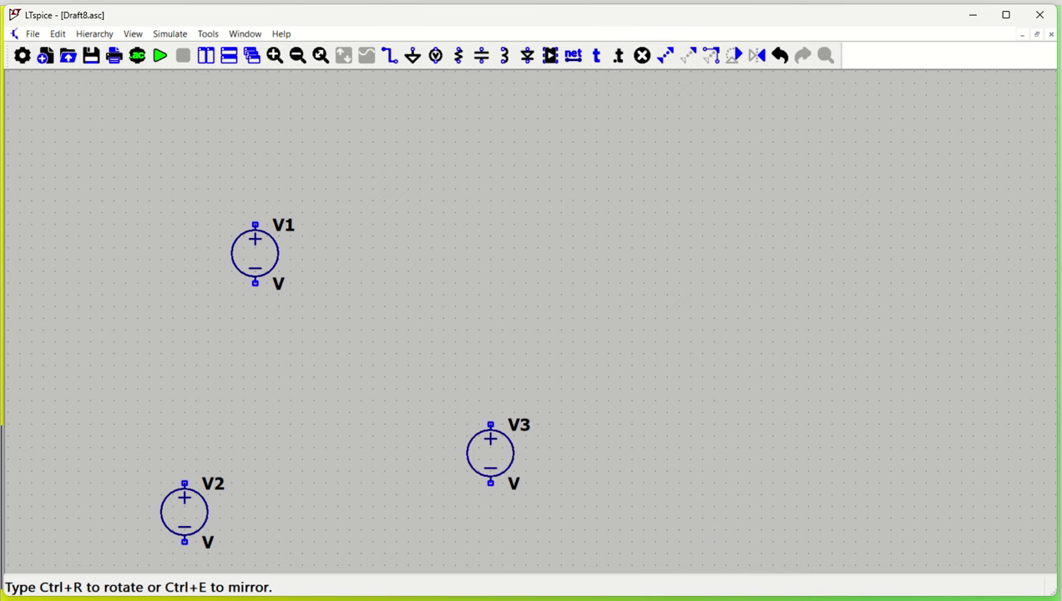
Place five ground symbols: one under each voltage source, one far right for the load, and two in a row right of V2.
key("g")
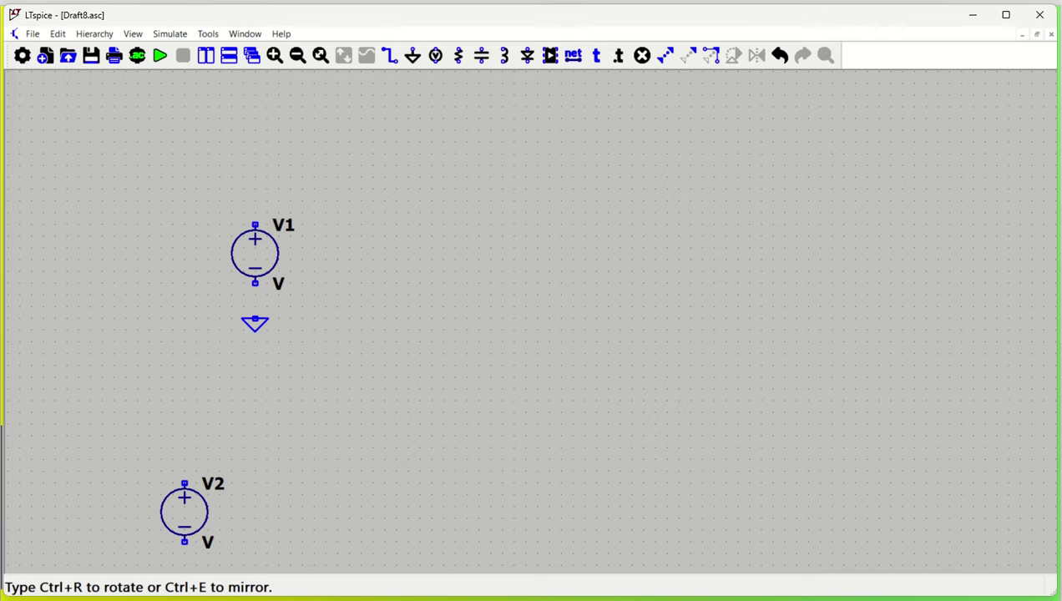
left_click(256, 321)
left_click(715, 309)
scroll(491, 412, "up", 1)
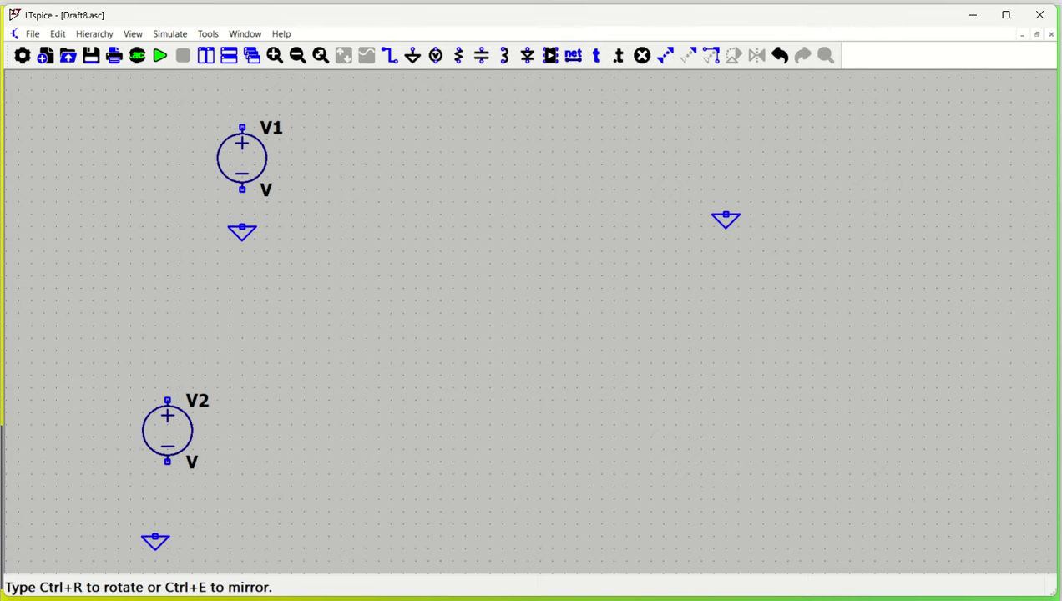
left_click(168, 499)
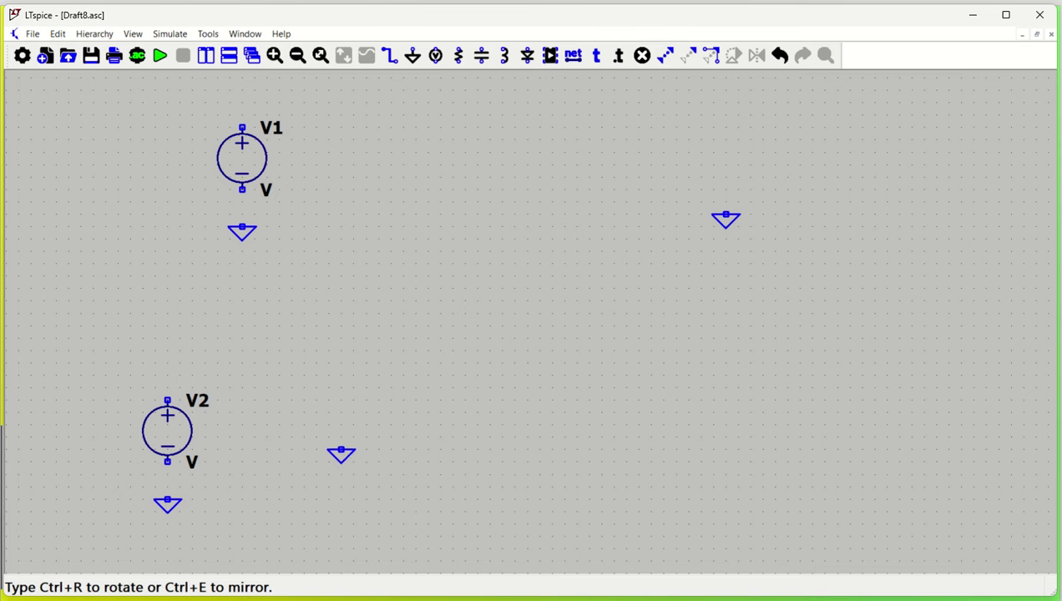
left_click(341, 452)
left_click(490, 452)
Place a pmos transistor right of V1 near the sheet's upper edge, rotated by 270 degrees and mirrored so its gate faces down.
key("F2")
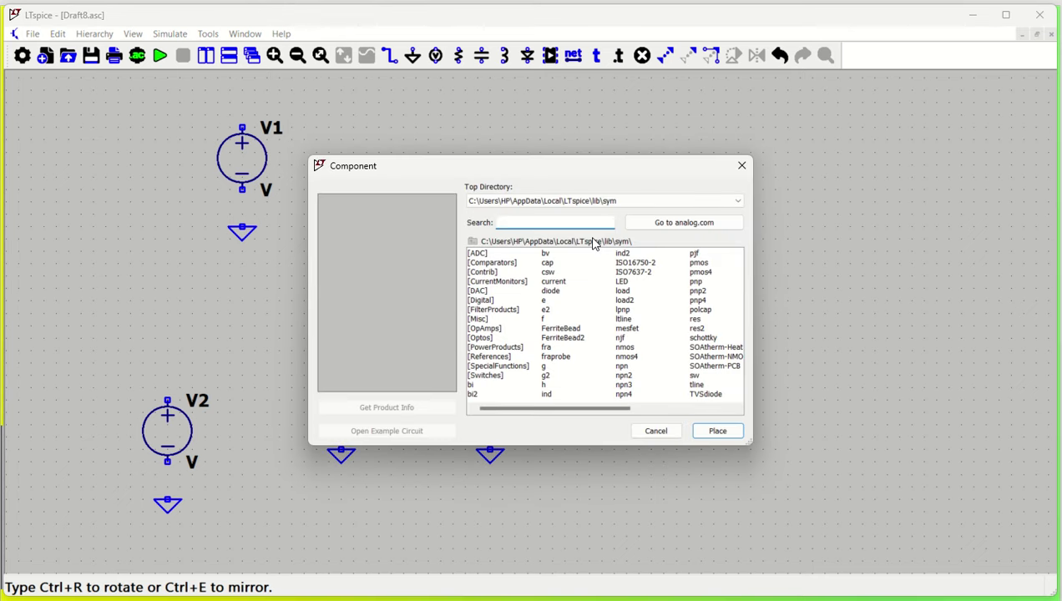
type("pm")
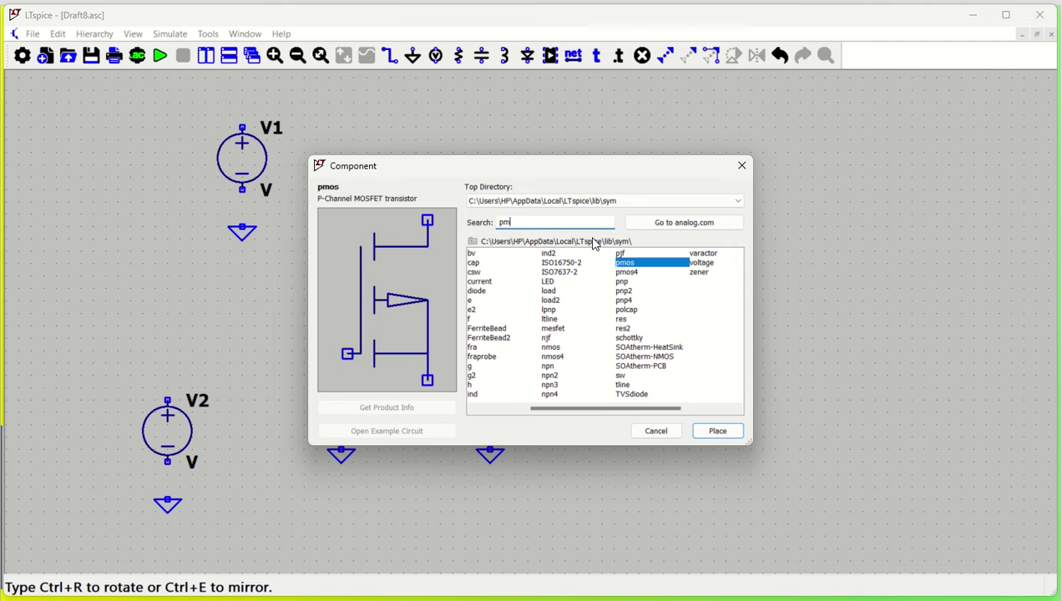
left_click(714, 433)
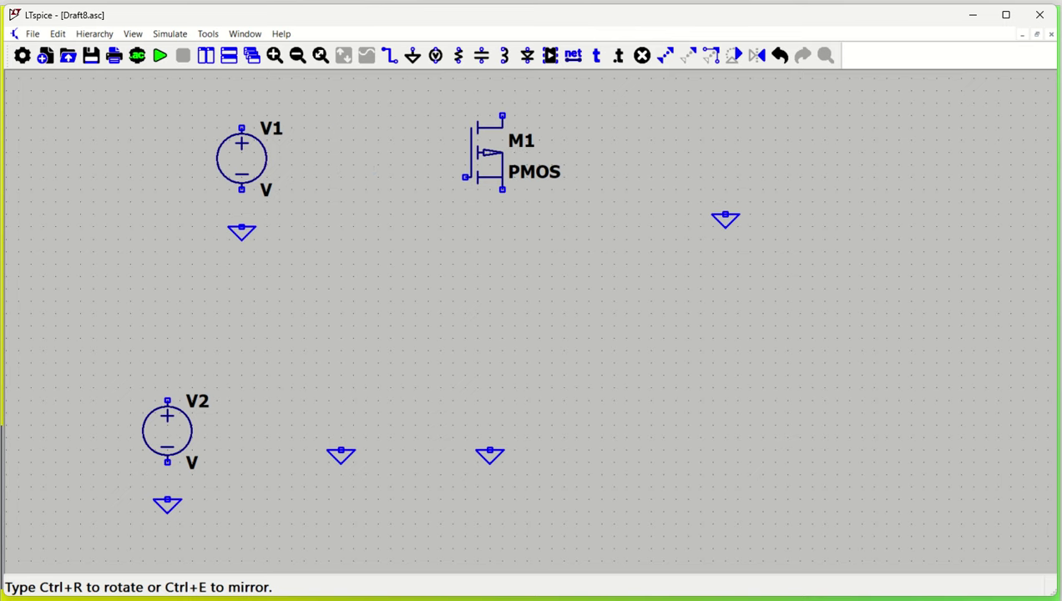
key("ctrl+r")
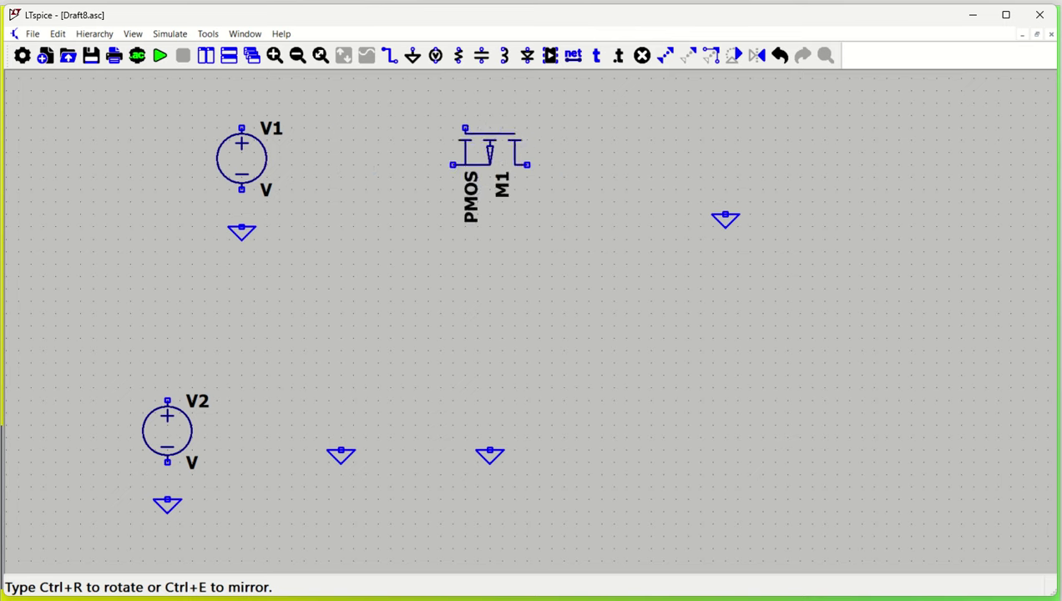
key("ctrl+r")
key("ctrl+r")
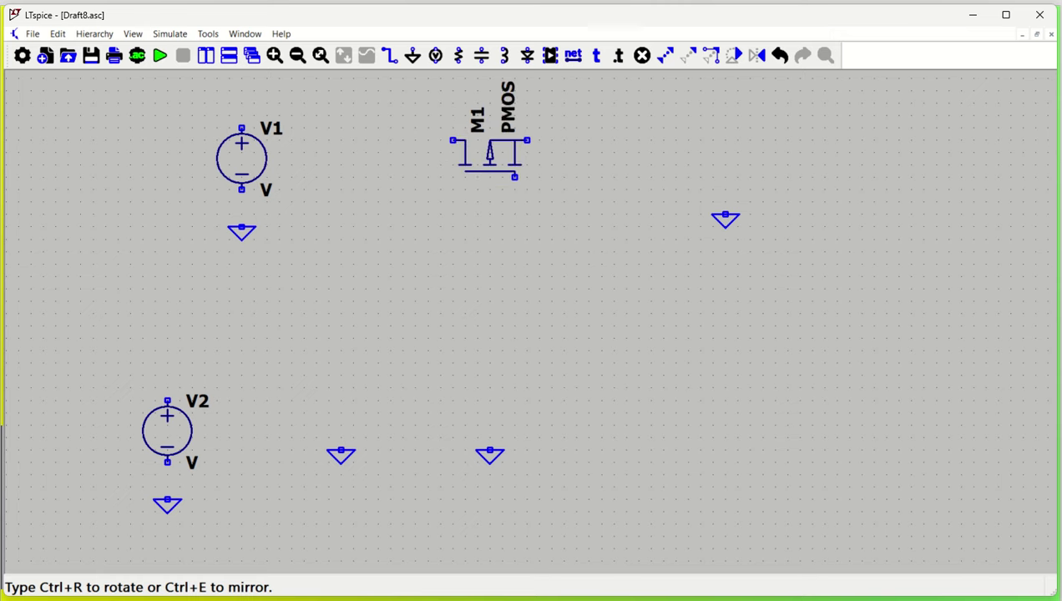
key("ctrl+e")
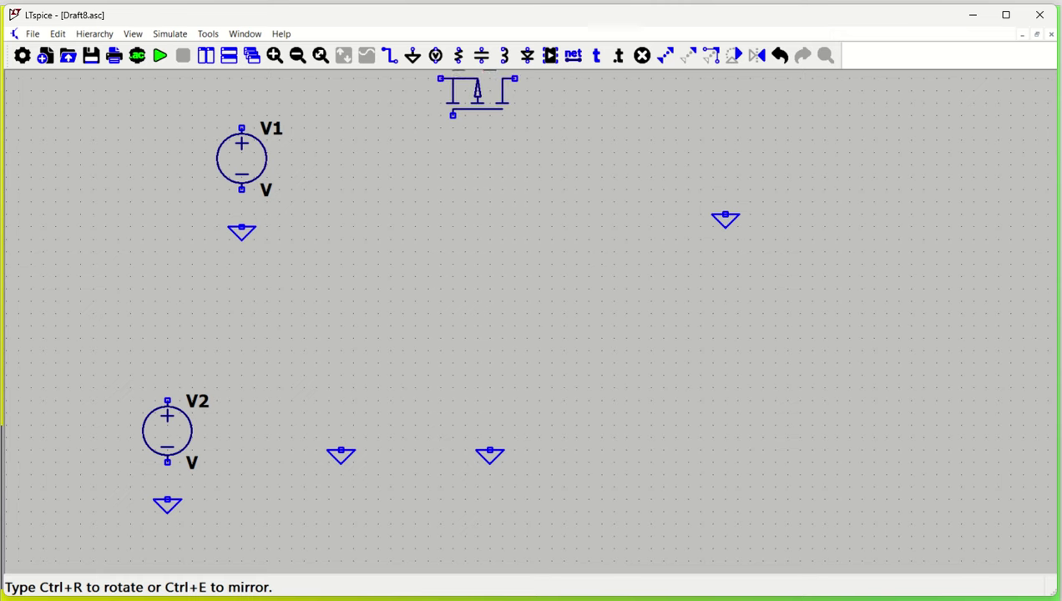
left_click(503, 107)
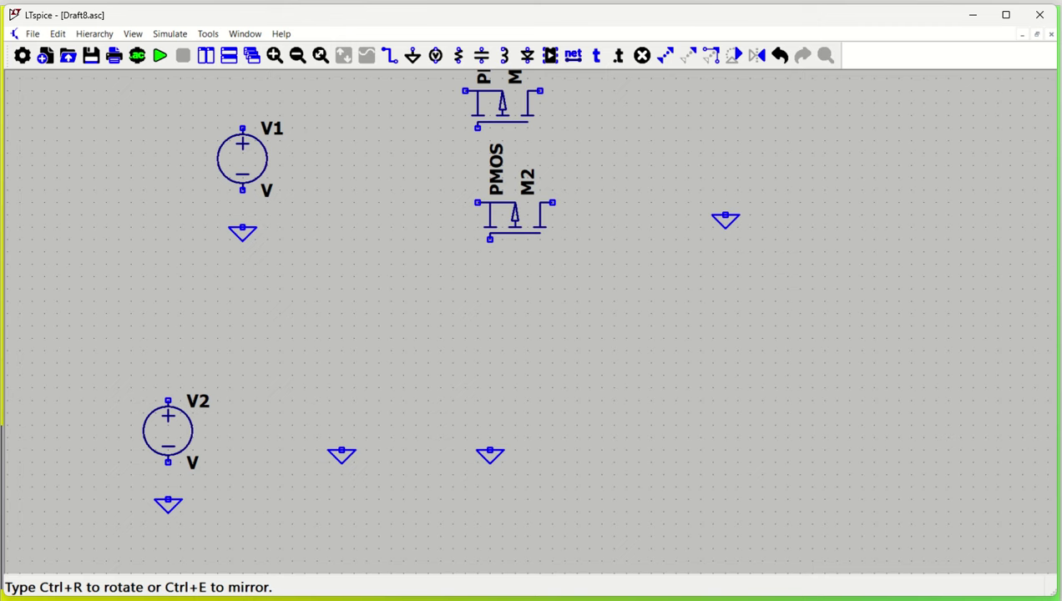
key("Escape")
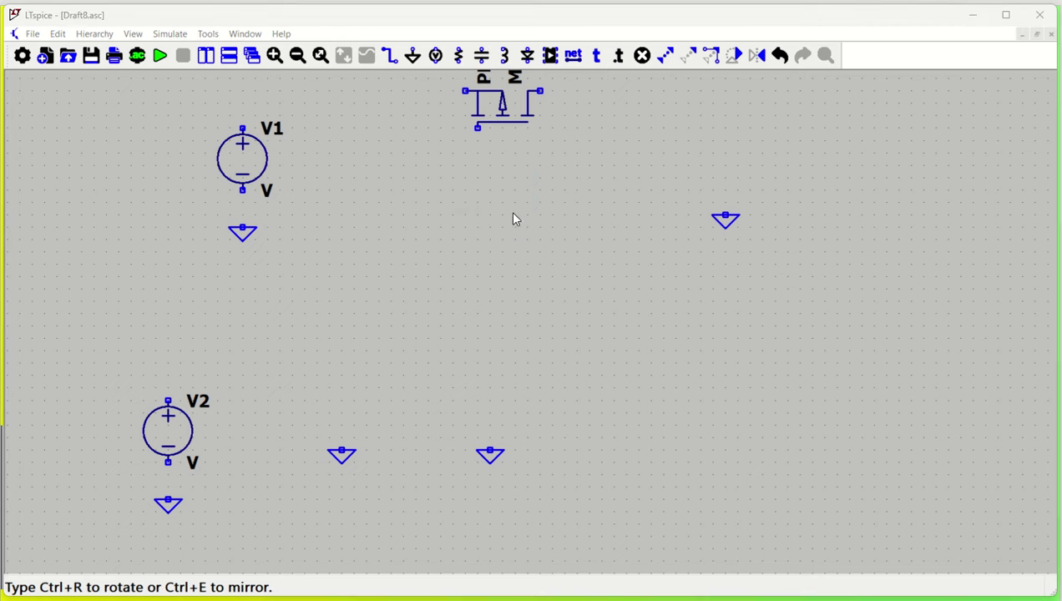
Place an nmos transistor directly above the ground symbol below the PMOS.
type("p")
type("nmo")
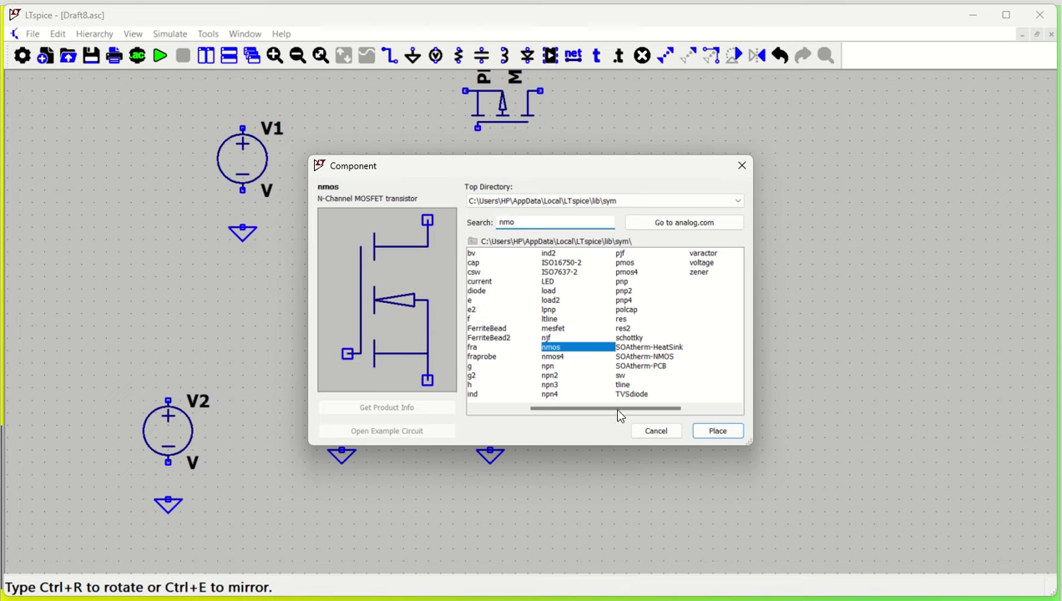
left_click(718, 431)
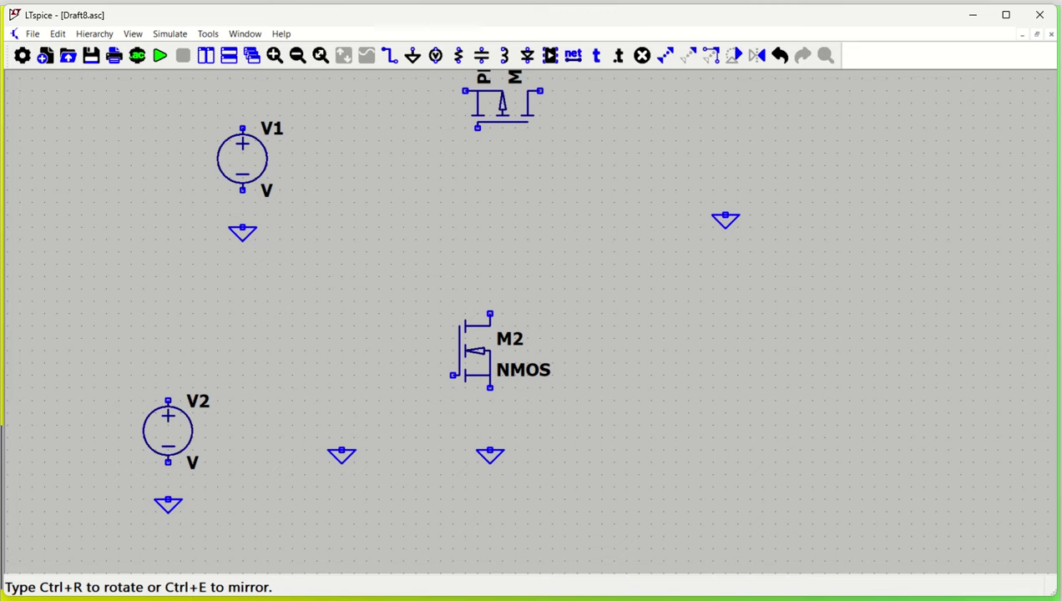
left_click(472, 351)
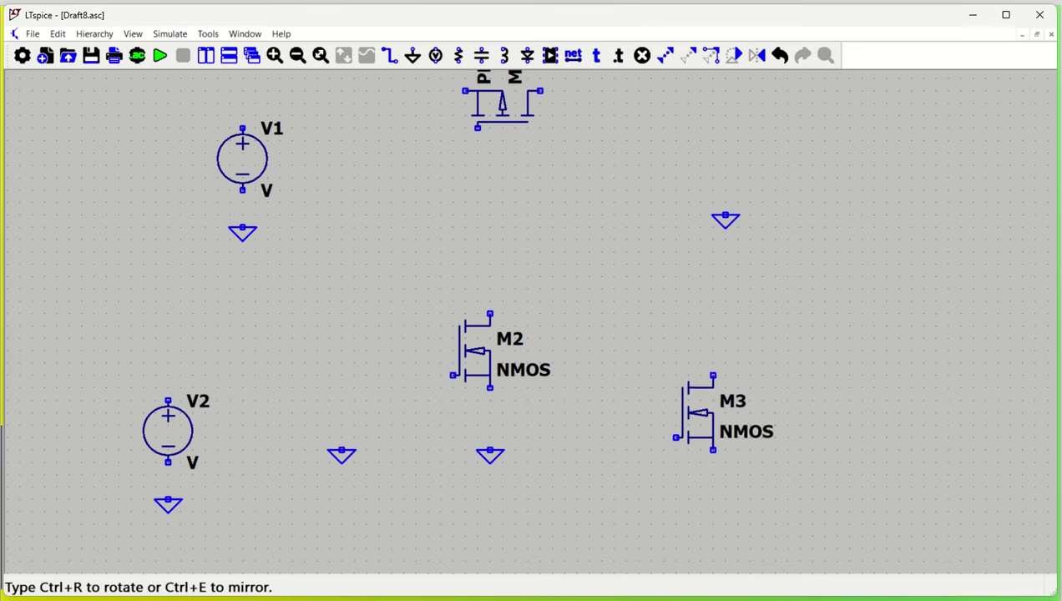
key("Escape")
scroll(683, 407, "up", 1)
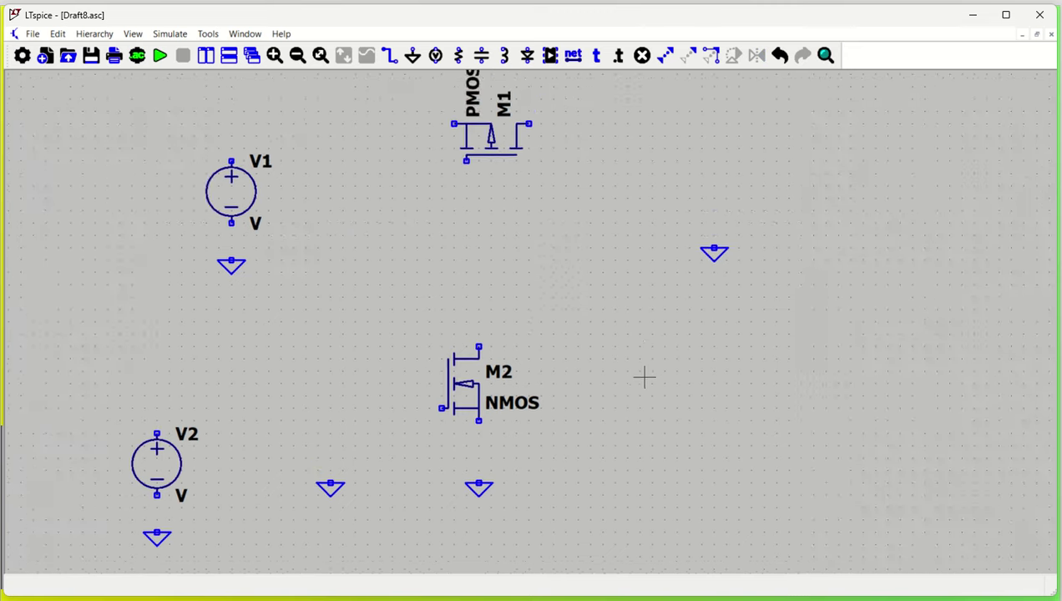
scroll(643, 376, "down", 1)
left_click_drag(659, 401, 631, 384)
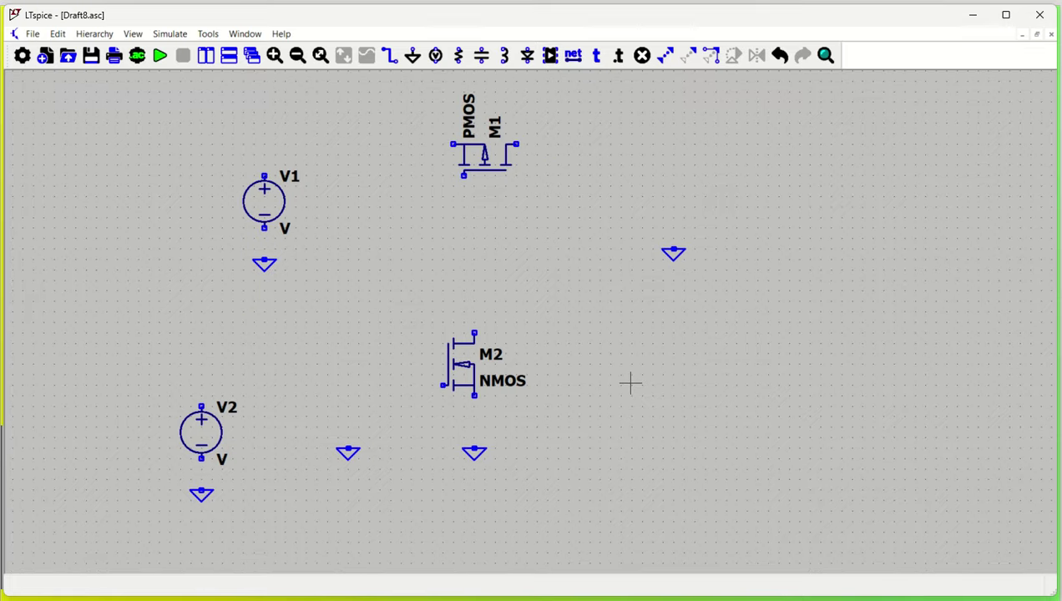
Place three vertical resistors: between V1 and the PMOS, above the NMOS drain, and above the far-right ground.
key("r")
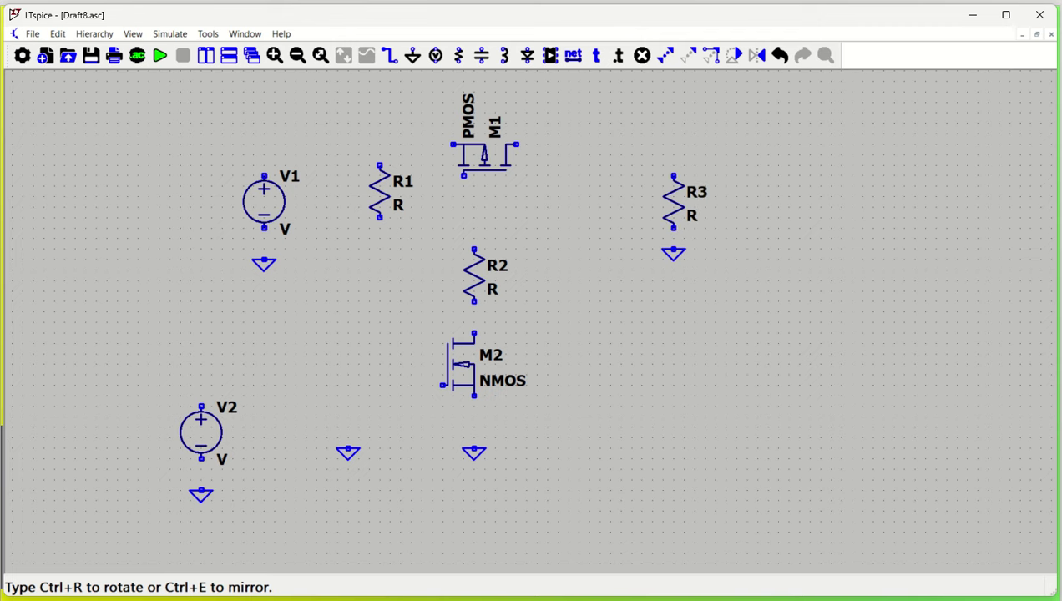
left_click(674, 198)
key("Escape")
Add a vertical resistor beside the ground between V2 and the NMOS, and a horizontal resistor level with the NMOS gate.
key("r")
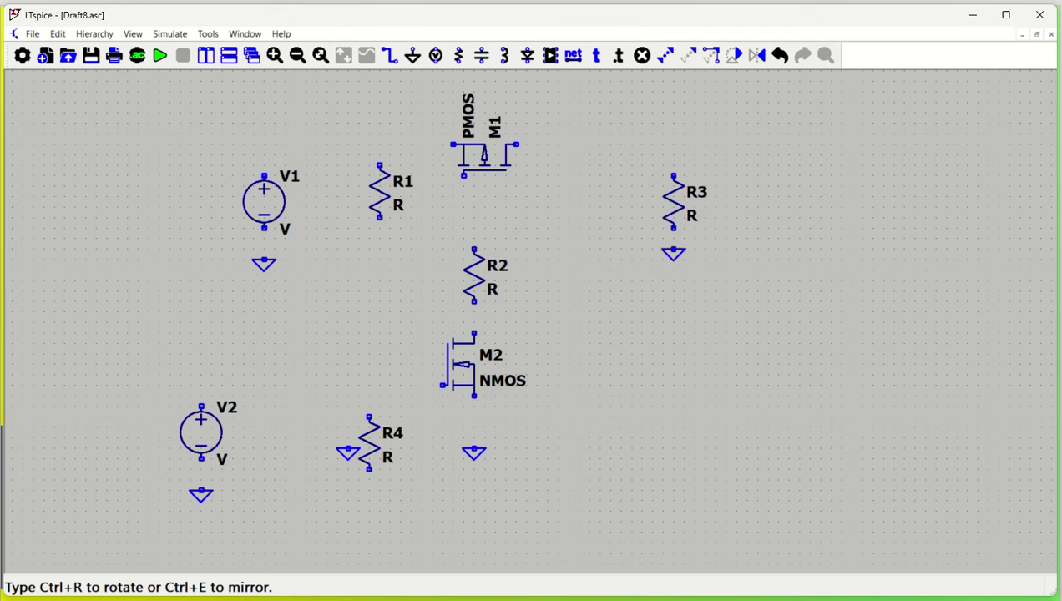
left_click(370, 443)
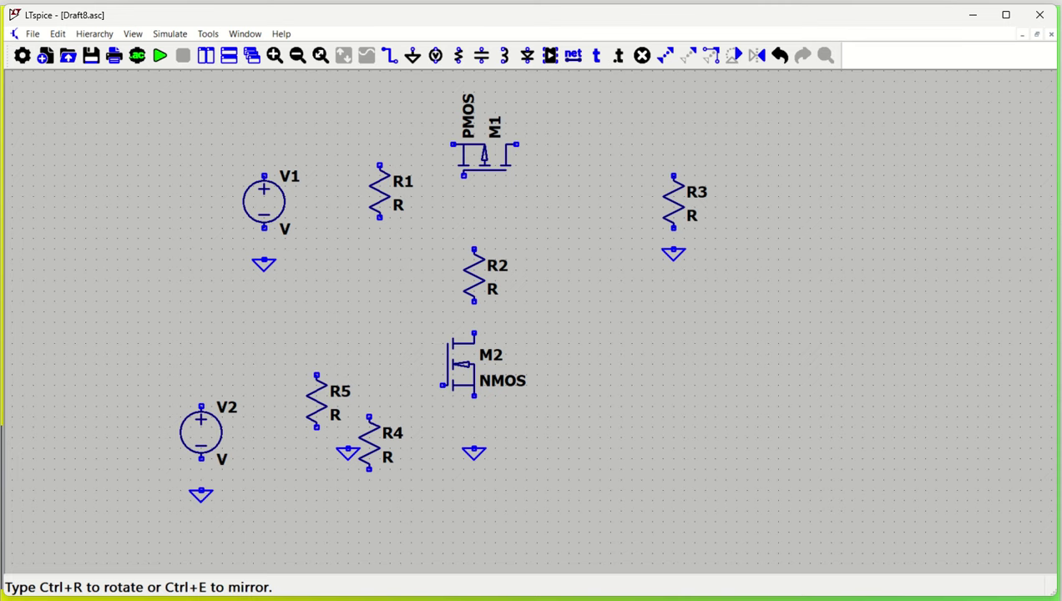
key("ctrl+r")
left_click(322, 385)
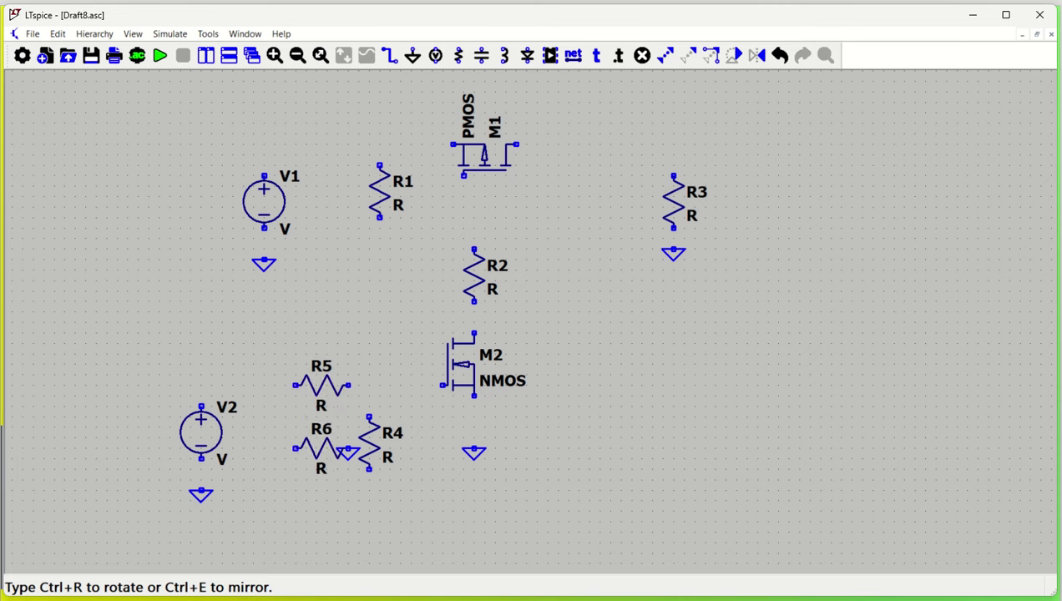
Move the ground symbol that overlaps R4 so it sits directly below R4's lower terminal.
key("Escape")
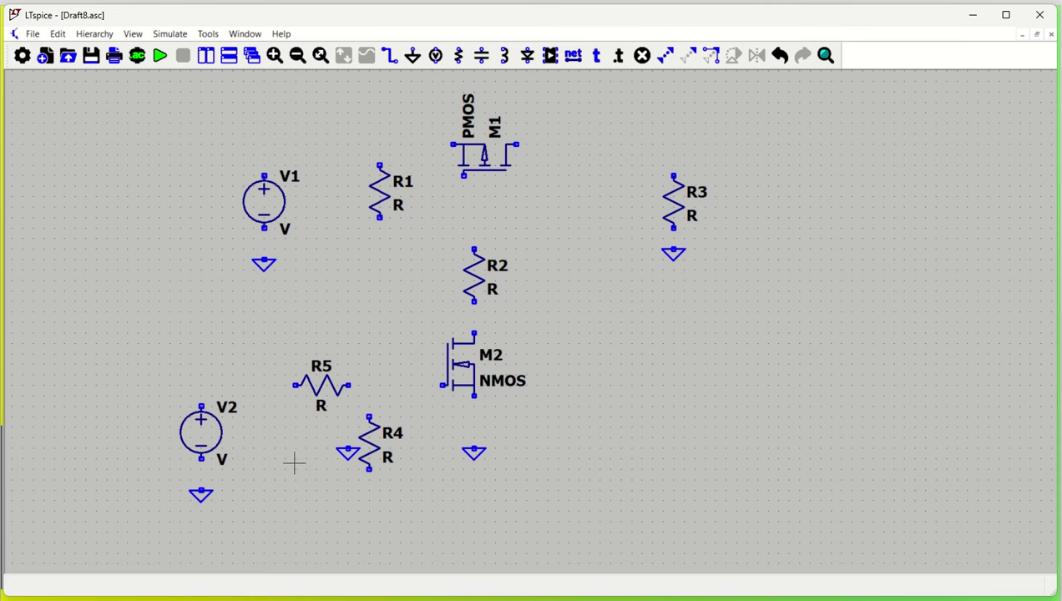
left_click_drag(350, 457, 373, 509)
left_click(366, 505)
left_click(825, 55)
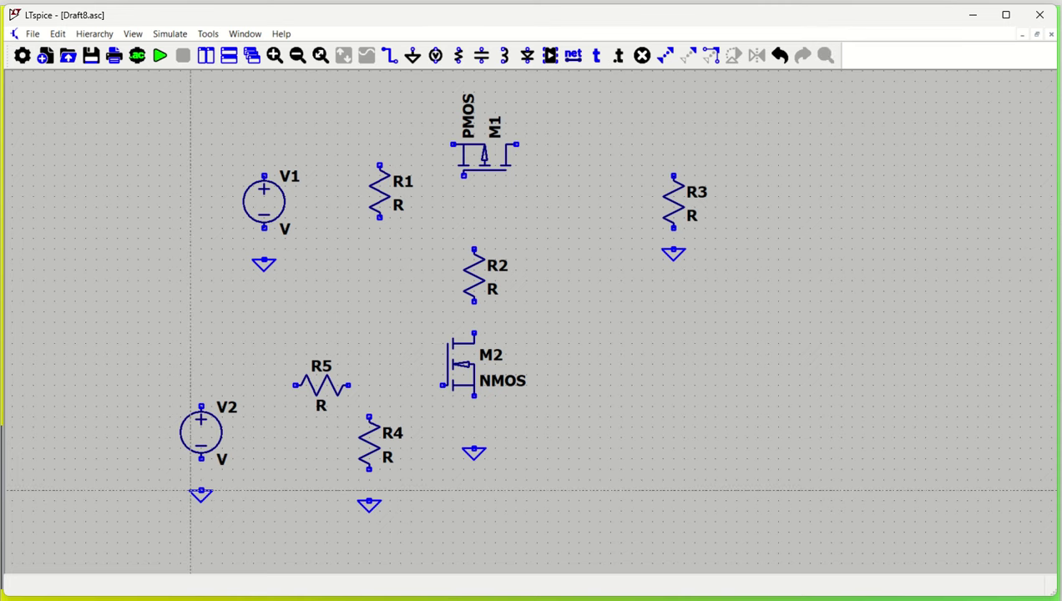
key("Escape")
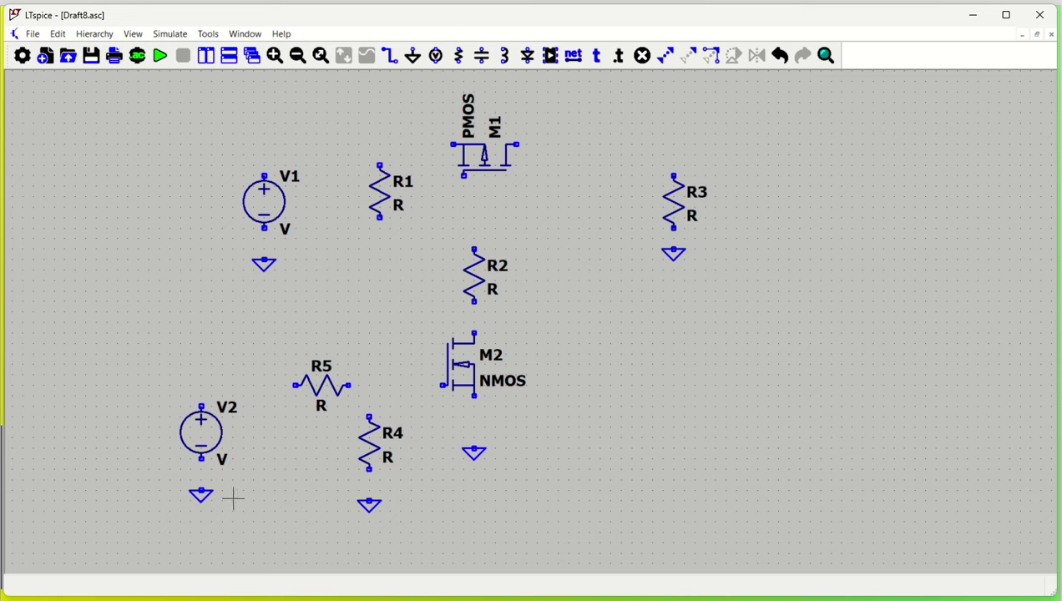
Wire V2's negative terminal to its ground and its positive terminal through R5 to the gate of M2.
key("F3")
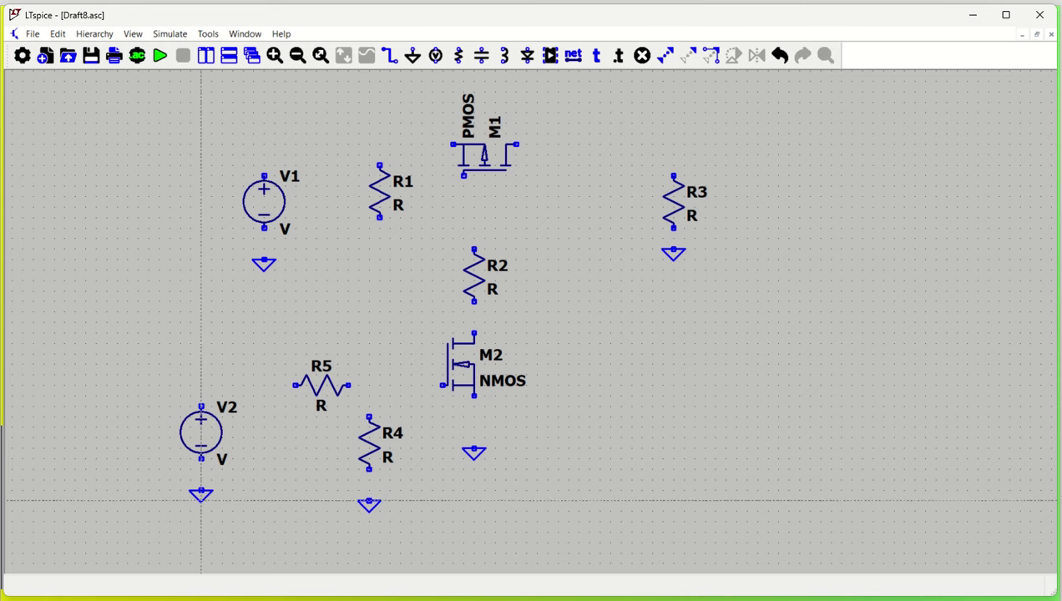
left_click(201, 492)
left_click(200, 458)
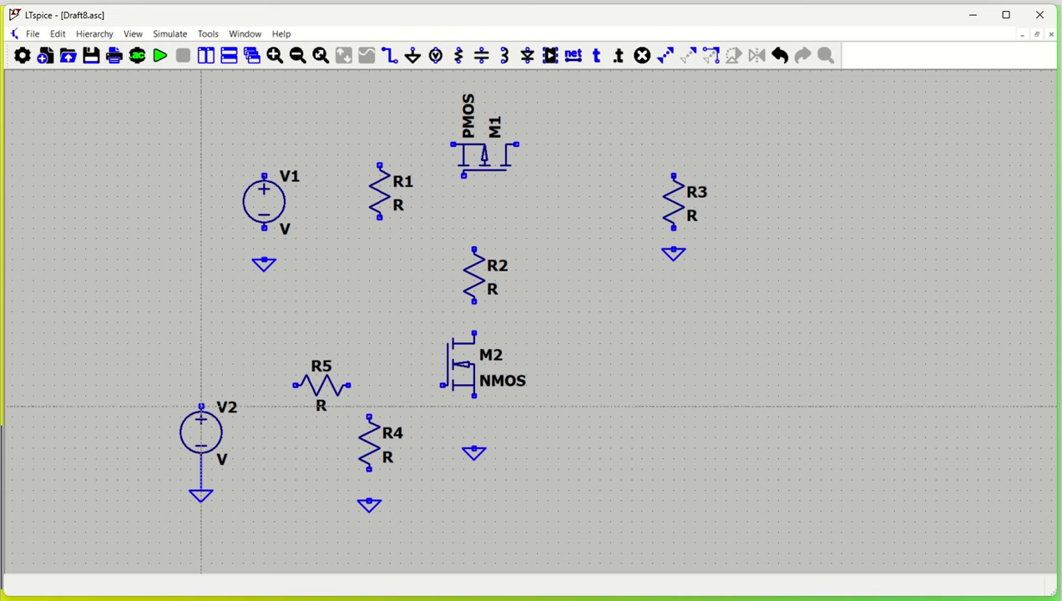
left_click(201, 406)
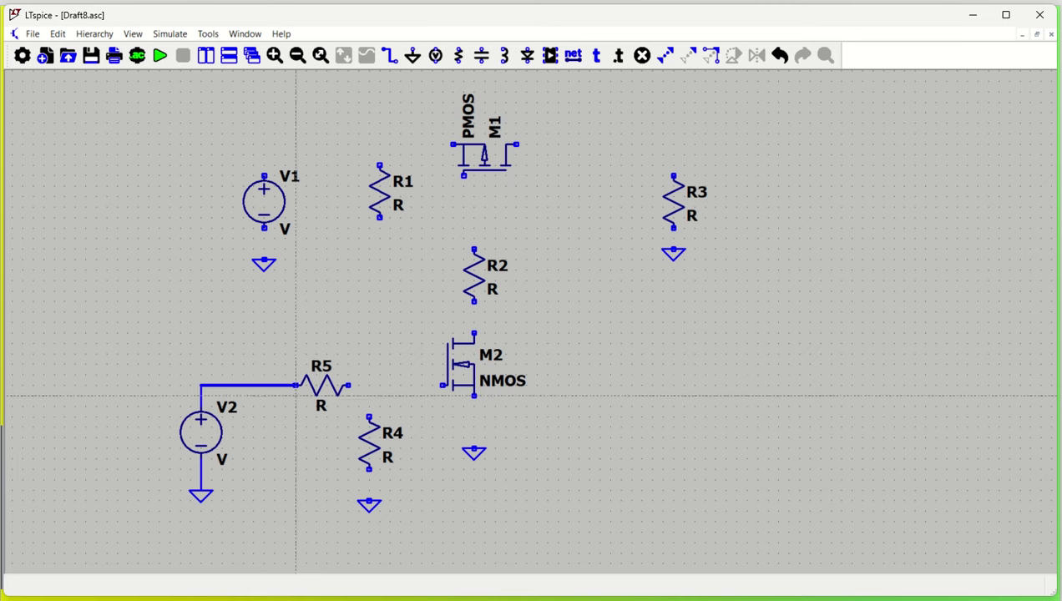
left_click(294, 386)
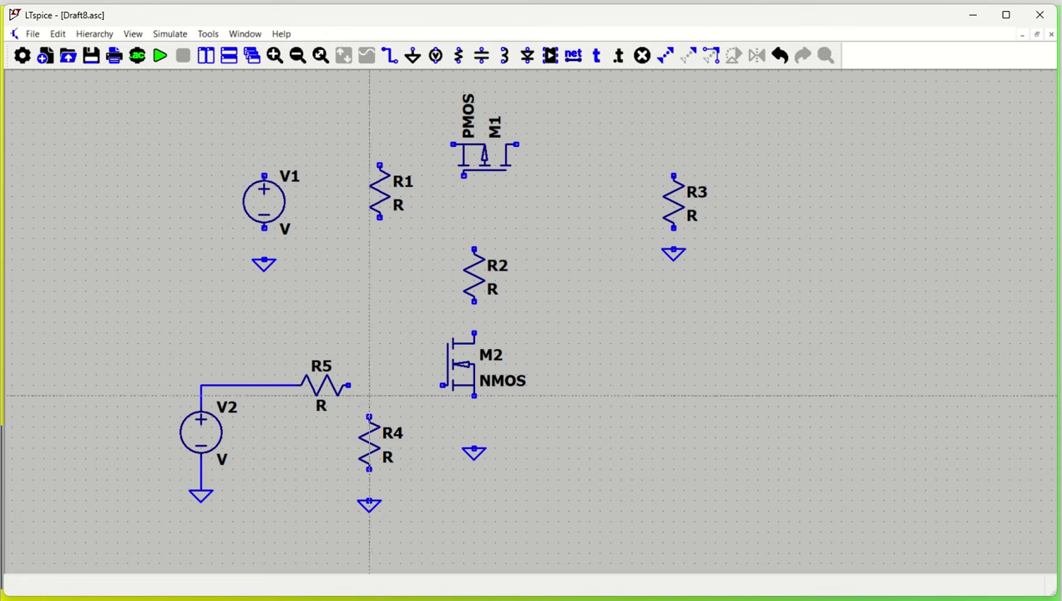
left_click(351, 386)
left_click(444, 386)
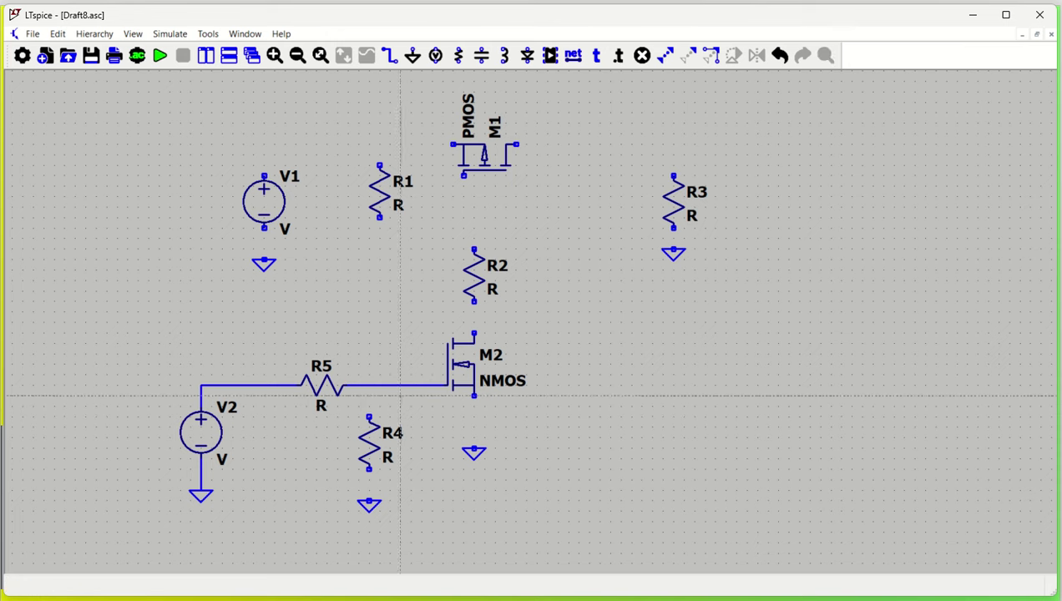
Wire R4 between M2's gate line and its ground, and connect M2's source to ground and its drain to R2.
left_click(369, 416)
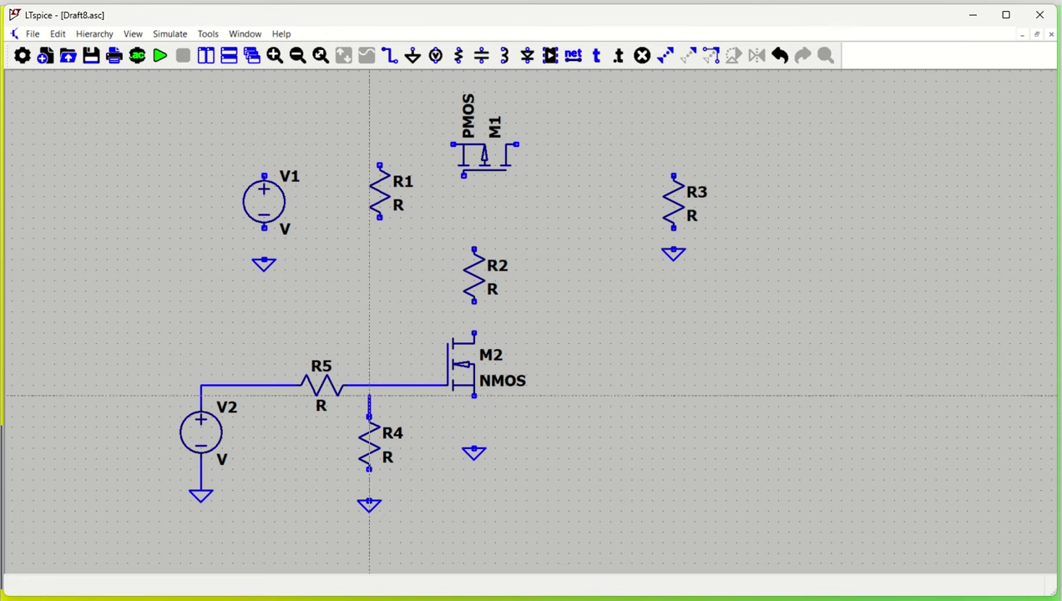
left_click(369, 386)
left_click(370, 471)
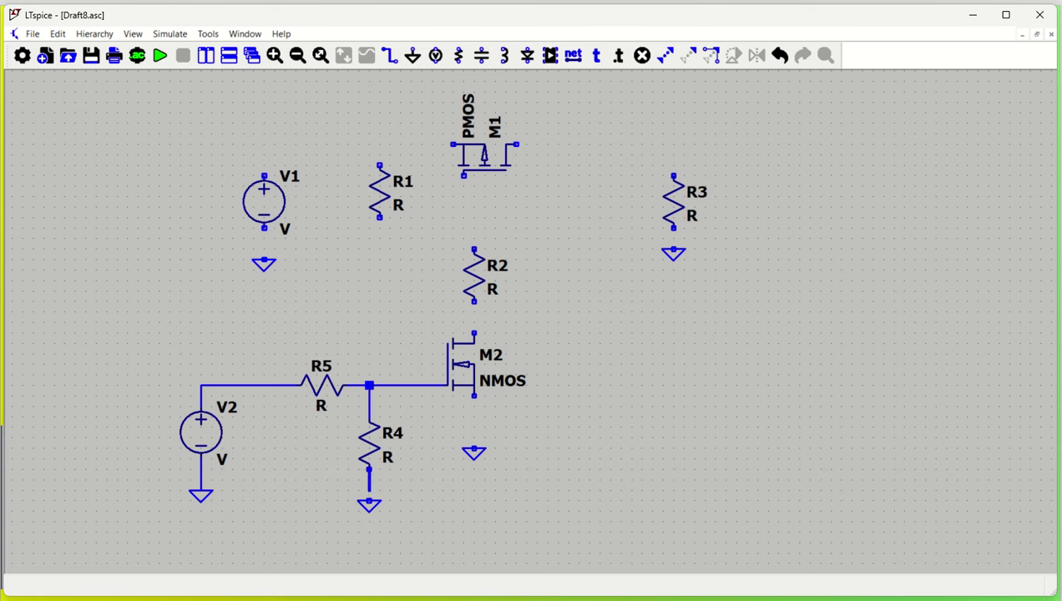
left_click(369, 500)
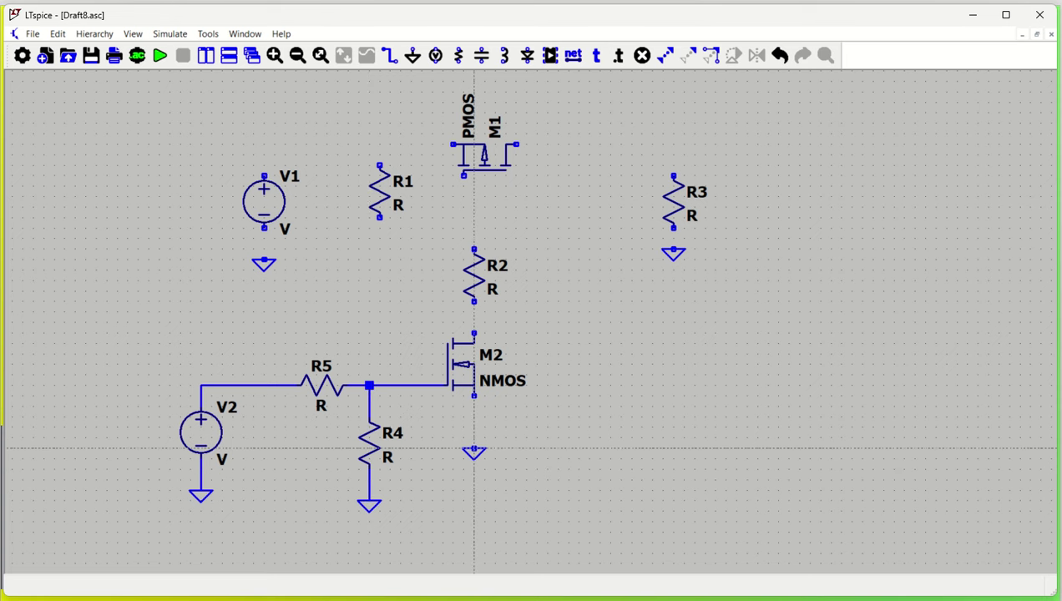
left_click(474, 449)
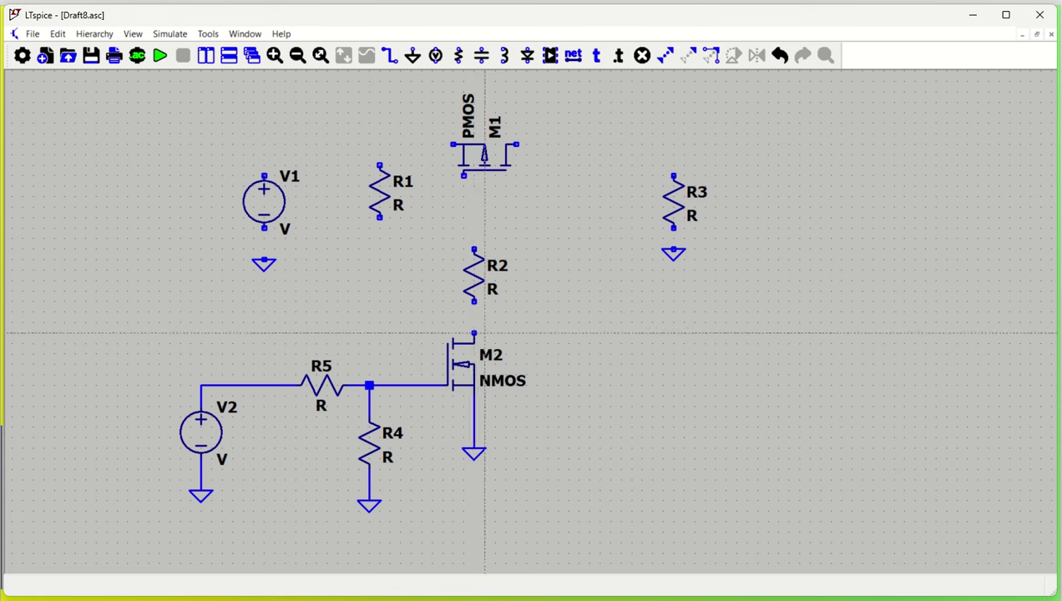
left_click(474, 300)
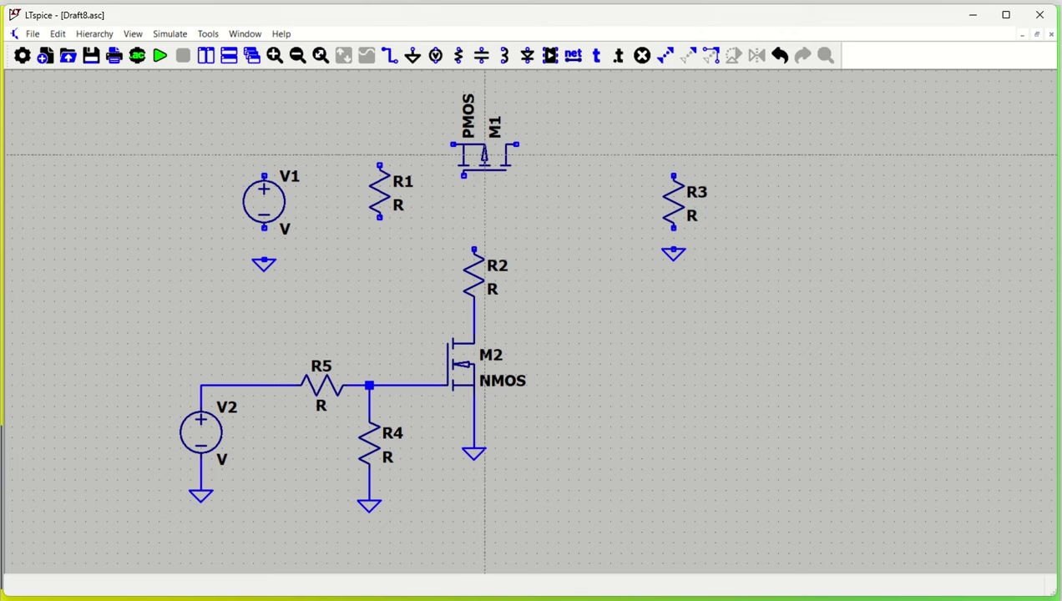
Move M1 one grid step to the right to align its gate with R2, and wire R2's upper end to that gate.
key("F7")
left_click(484, 156)
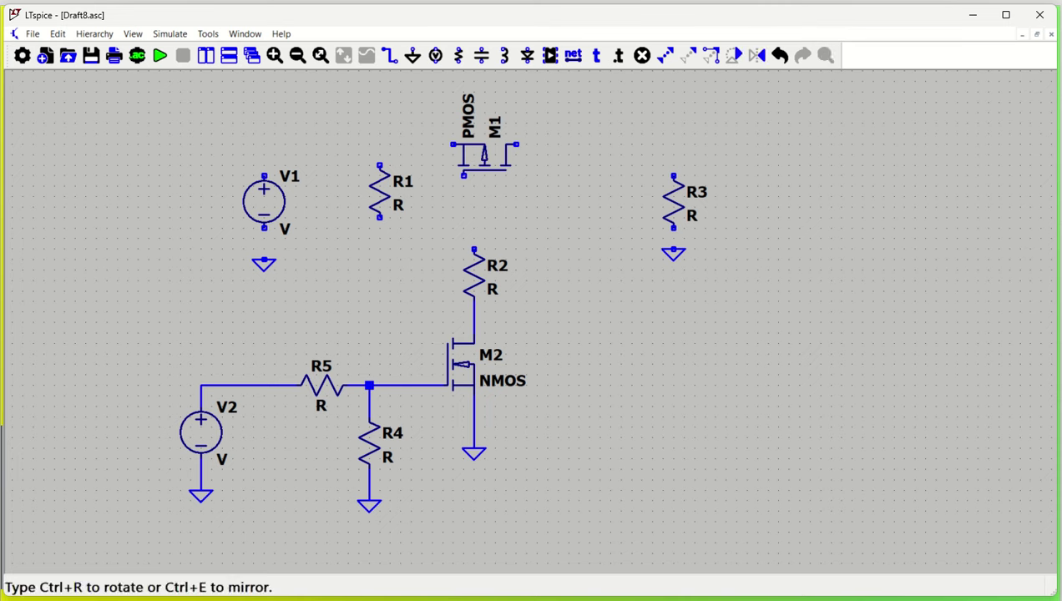
left_click(494, 155)
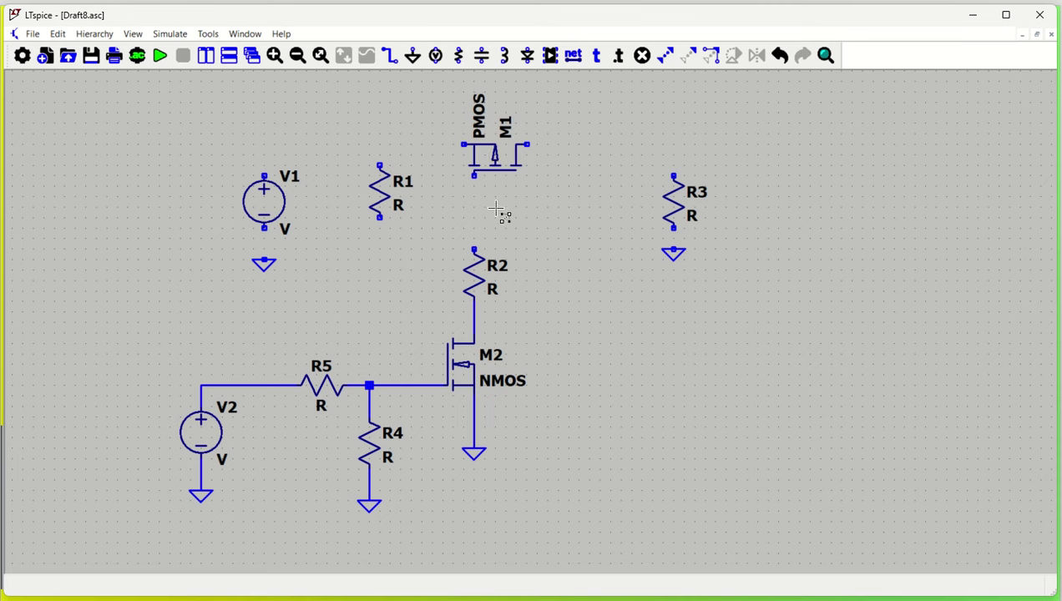
key("F3")
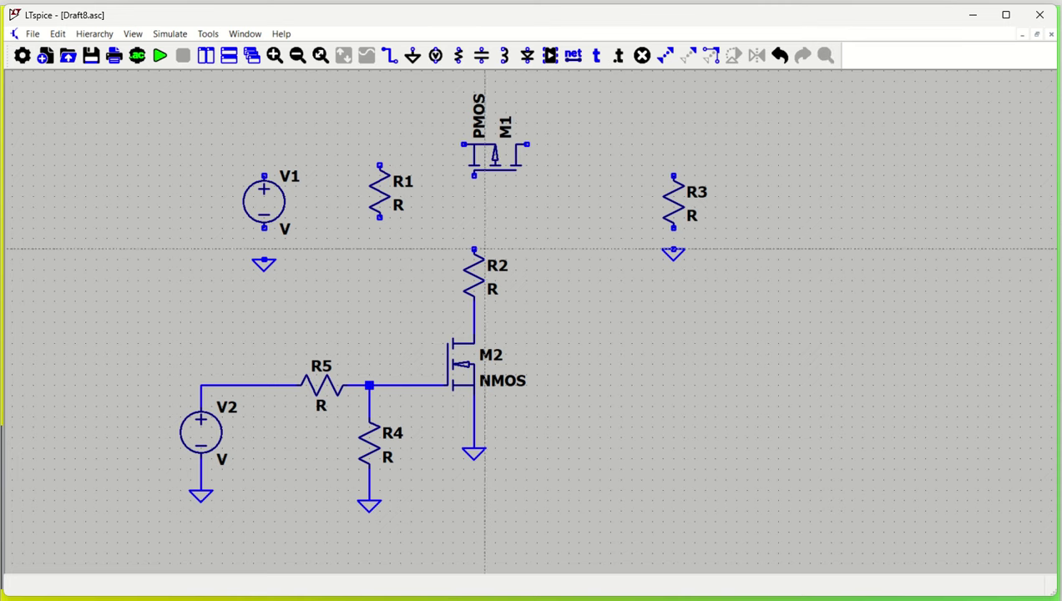
left_click(475, 249)
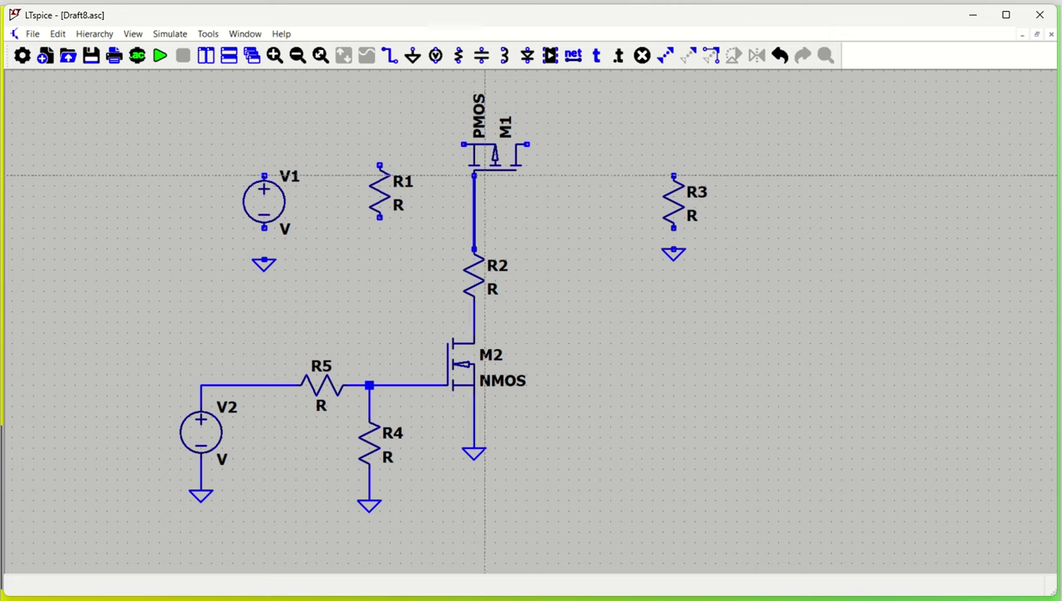
left_click(475, 174)
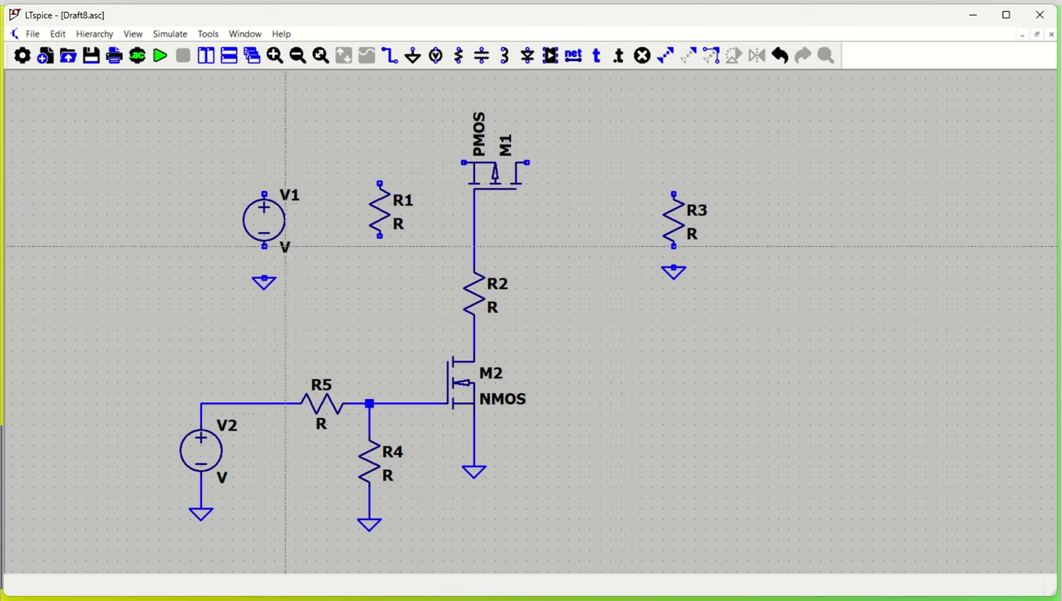
Wire V1's negative terminal to its ground and its positive terminal to the source of M1.
left_click(264, 278)
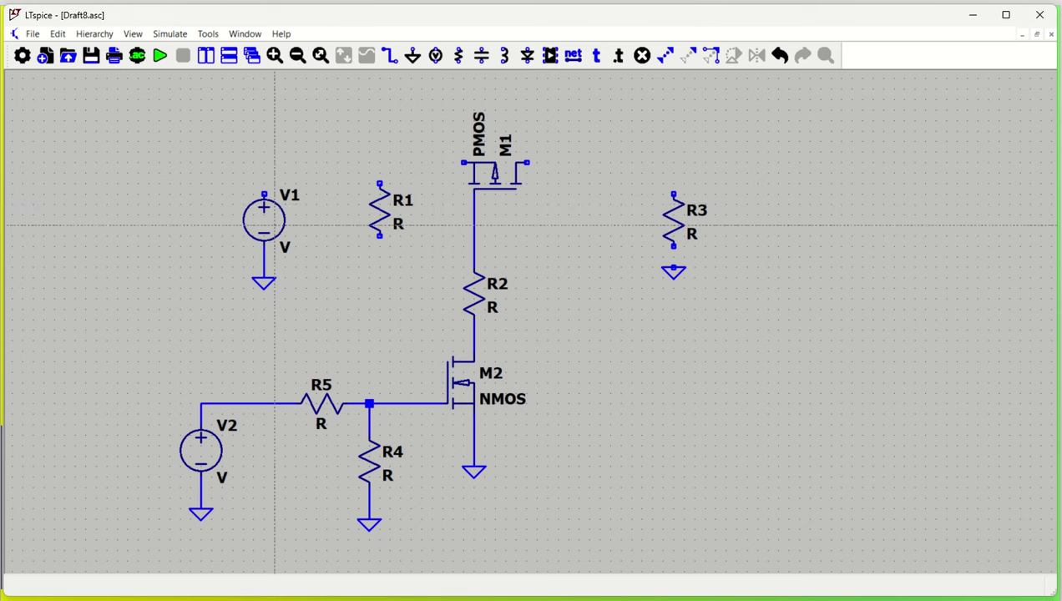
left_click(263, 163)
left_click(464, 163)
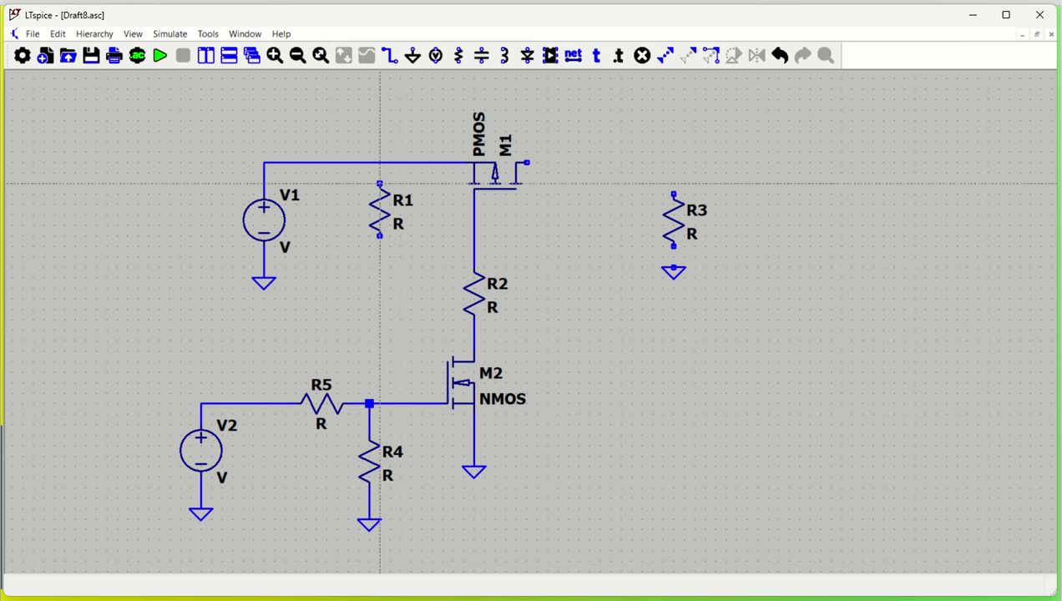
Wire R1 between the V1 supply line and M1's gate line, and connect M1's drain through R3 to ground.
left_click(380, 182)
left_click(380, 163)
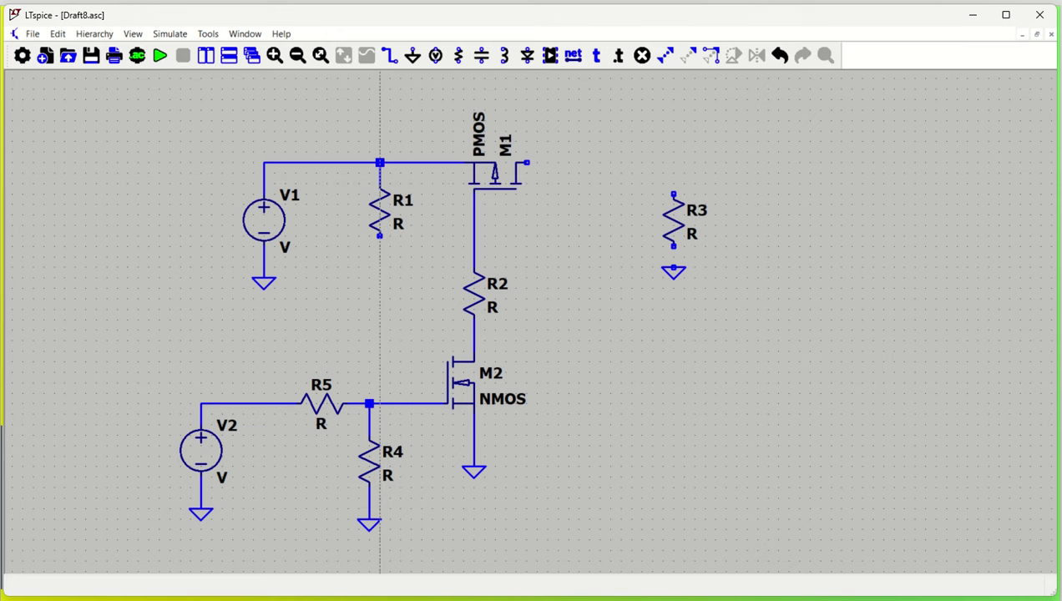
left_click(380, 236)
left_click(474, 247)
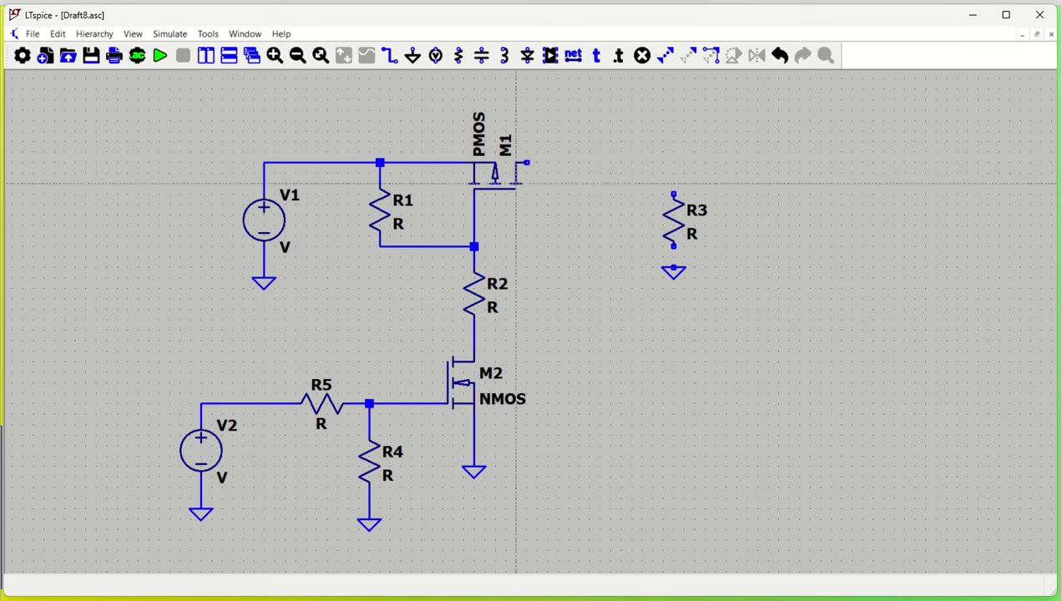
left_click(526, 163)
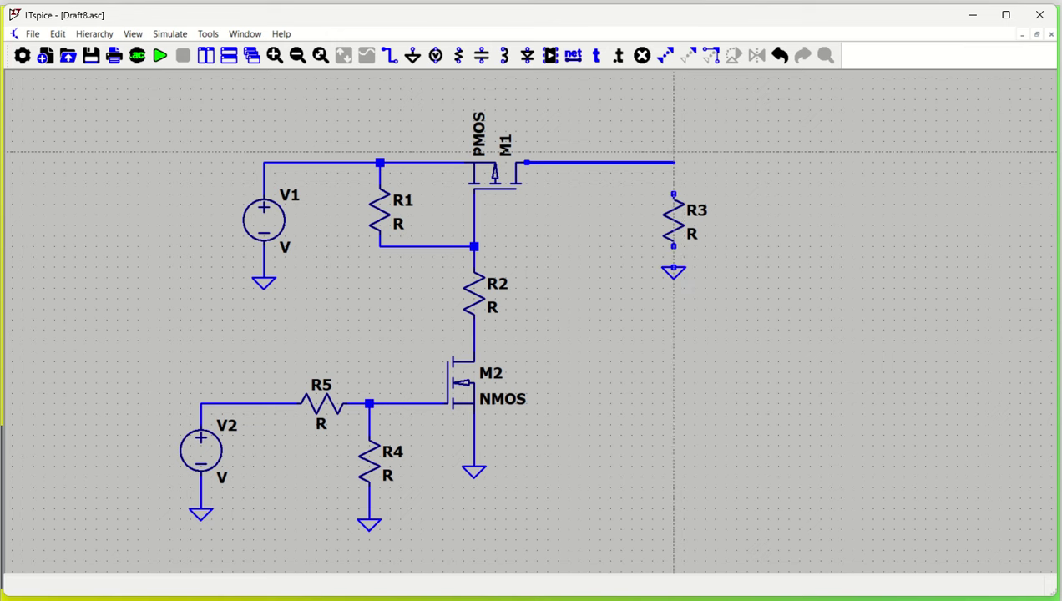
left_click(674, 195)
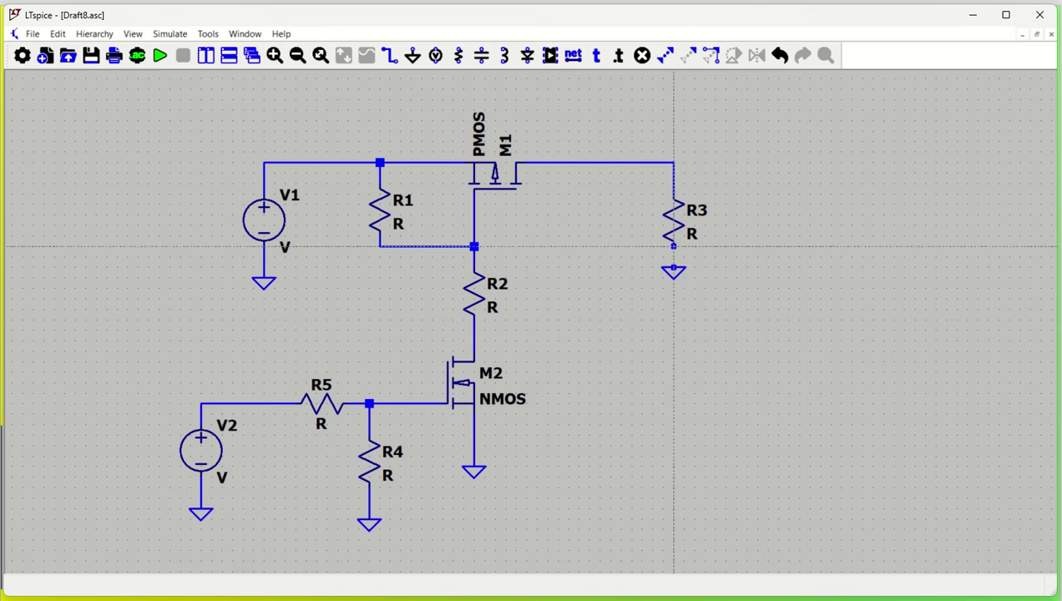
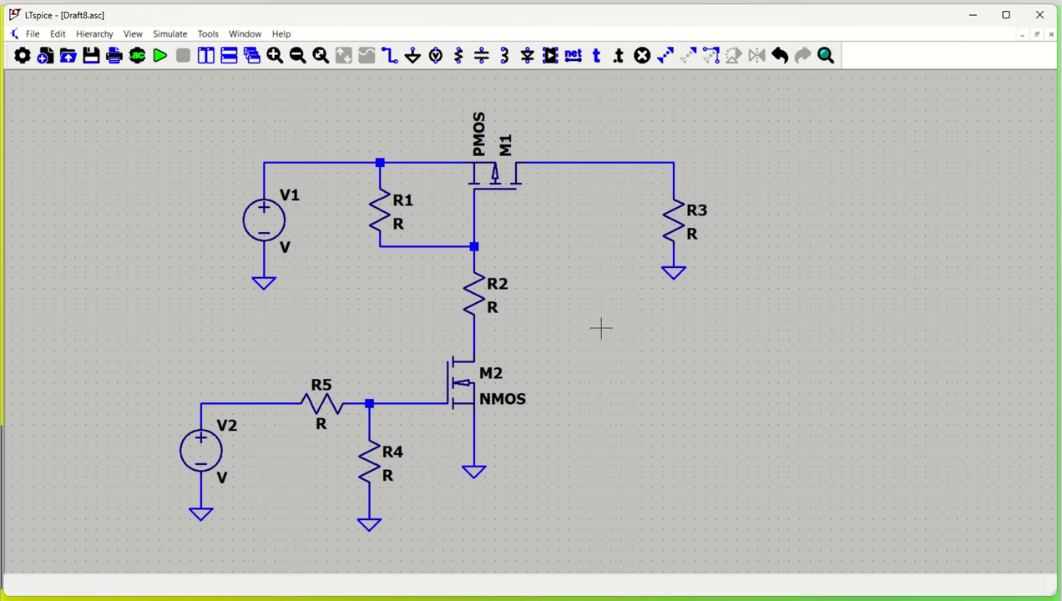
Set V1's DC value to 12V and R1's resistance to 20K.
right_click(268, 226)
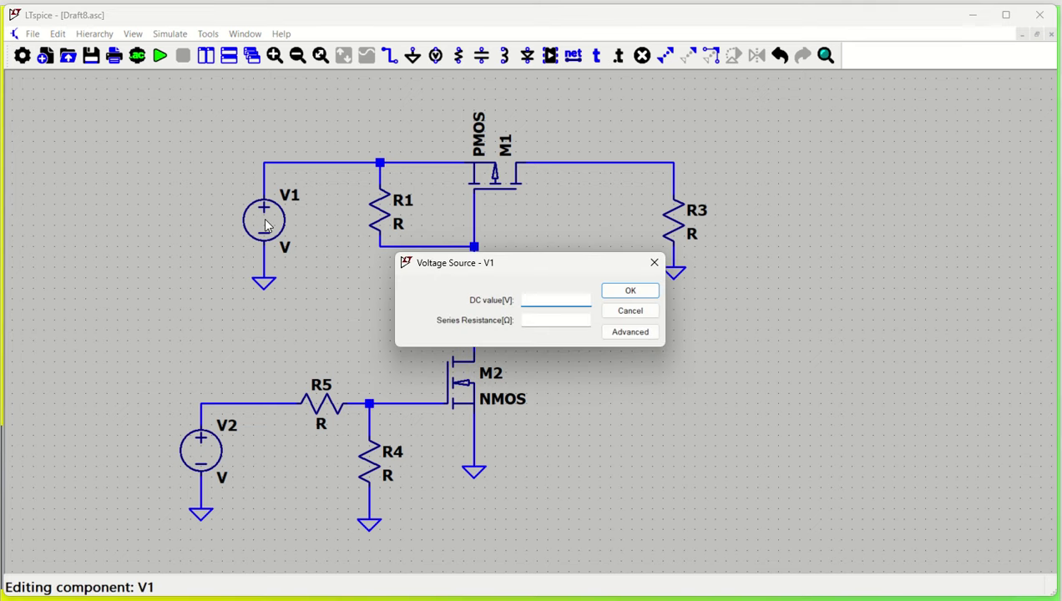
key("Return")
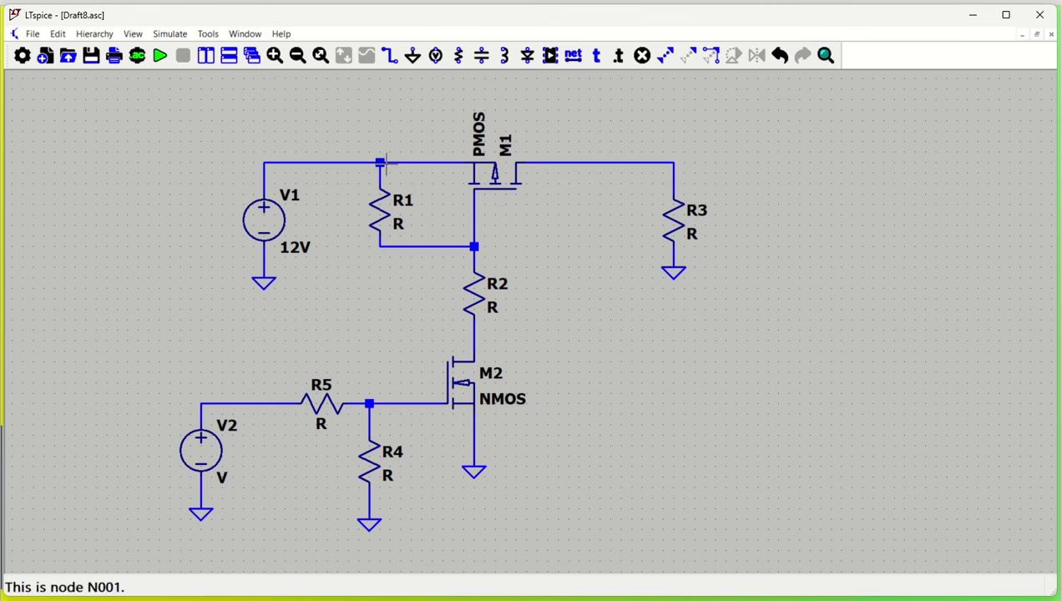
right_click(383, 214)
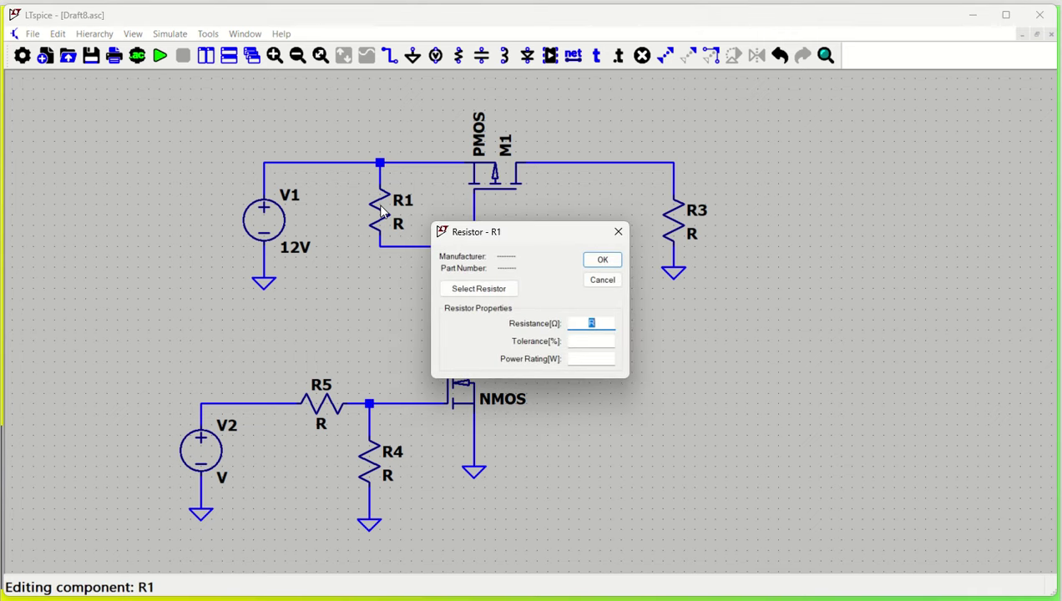
key("Return")
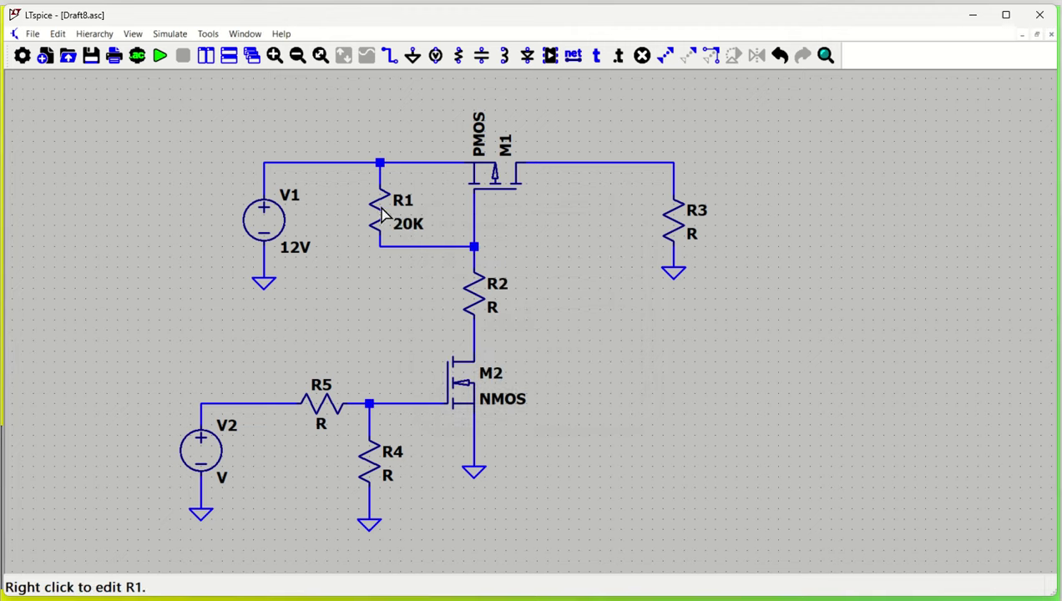
Set R2's resistance to 1.2K.
right_click(471, 288)
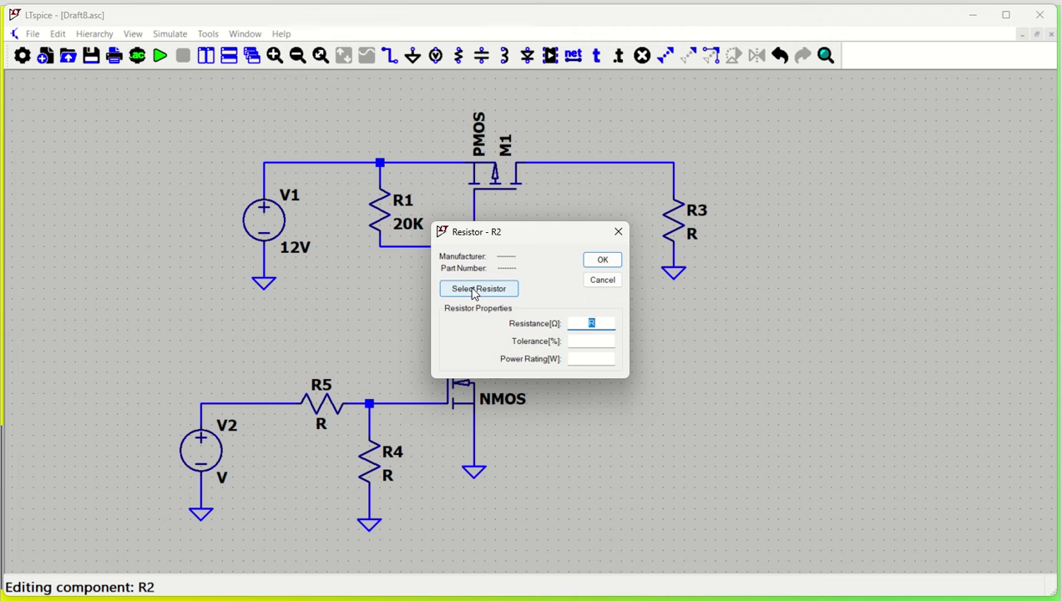
type("1.2K")
key("Return")
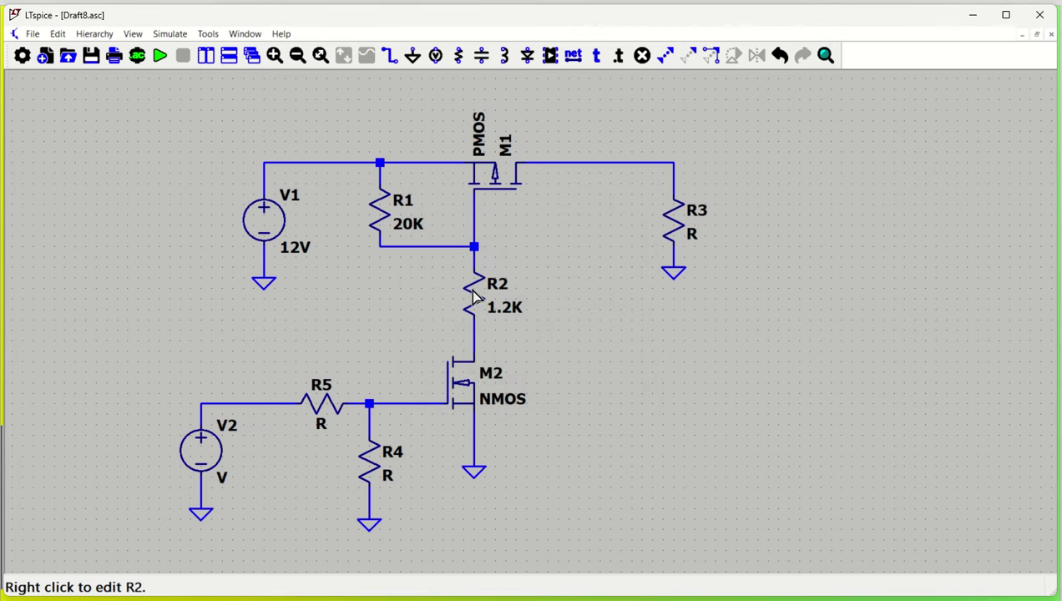
Set the resistance of R5 to 100 and of R4 to 4.7K.
right_click(320, 408)
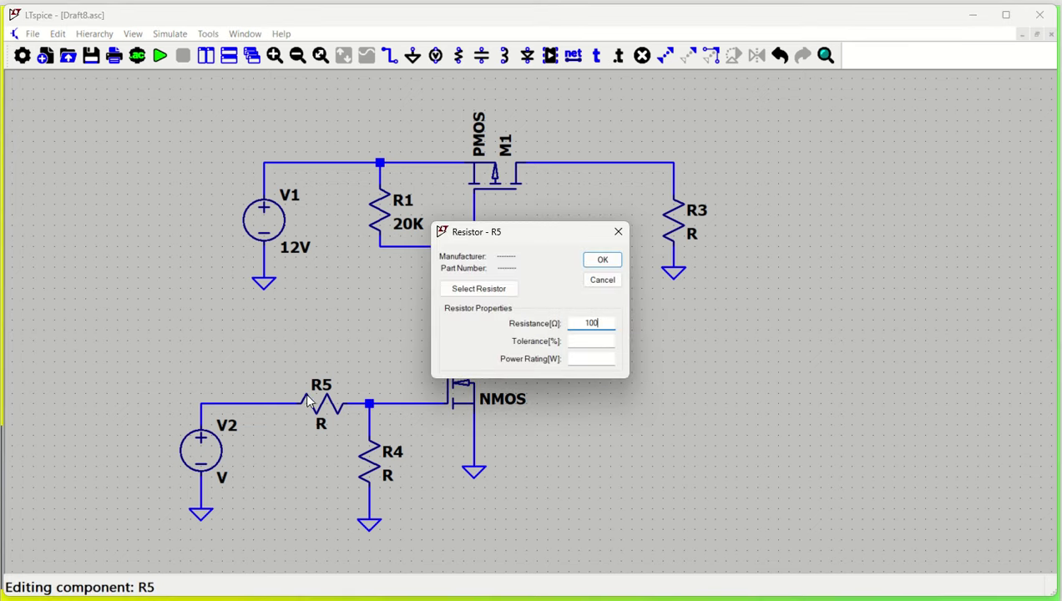
key("Return")
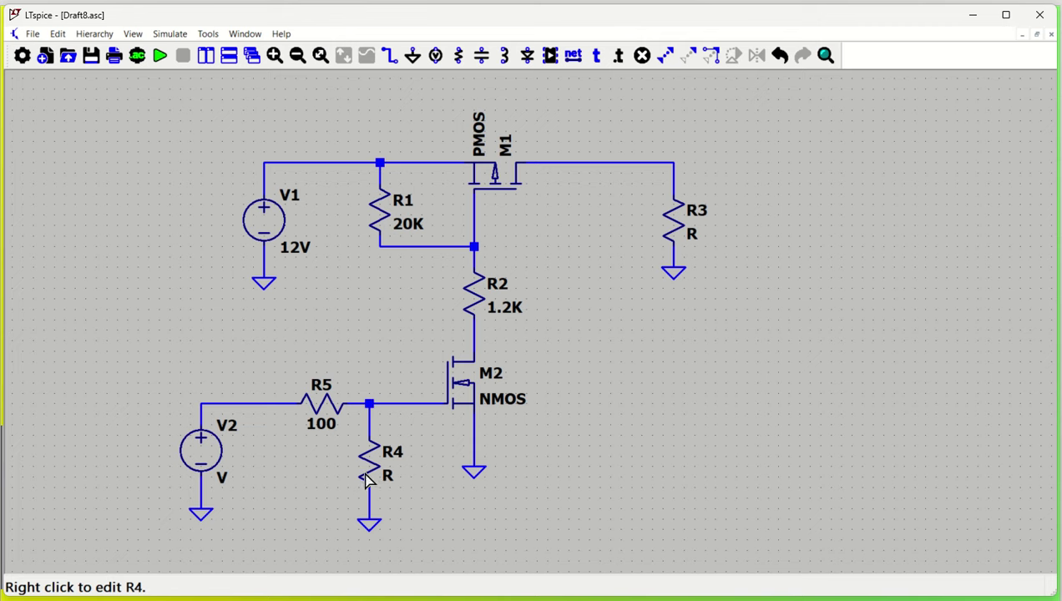
right_click(367, 478)
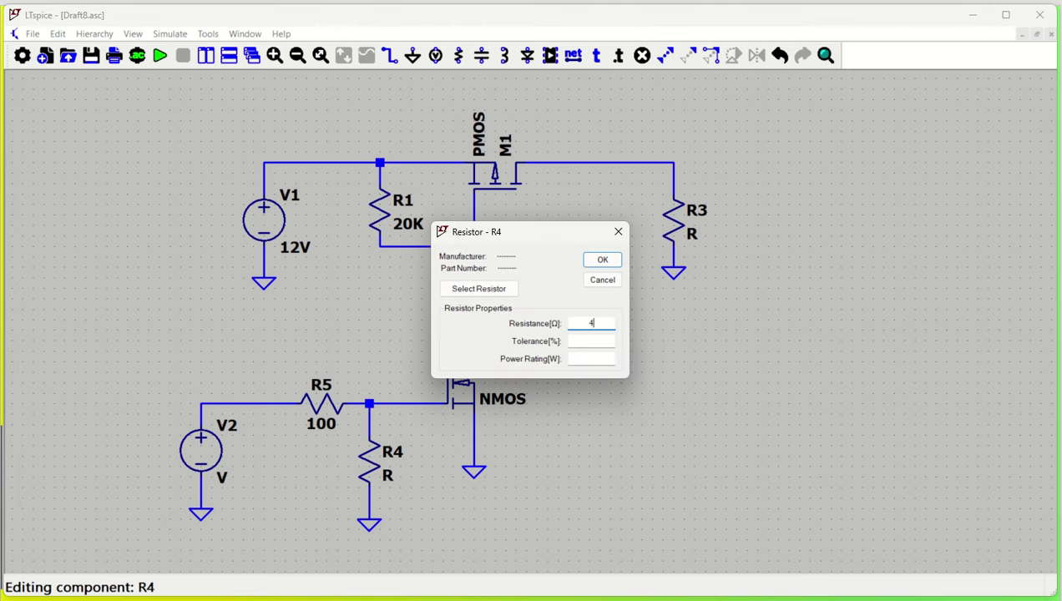
type("4.7K")
key("Return")
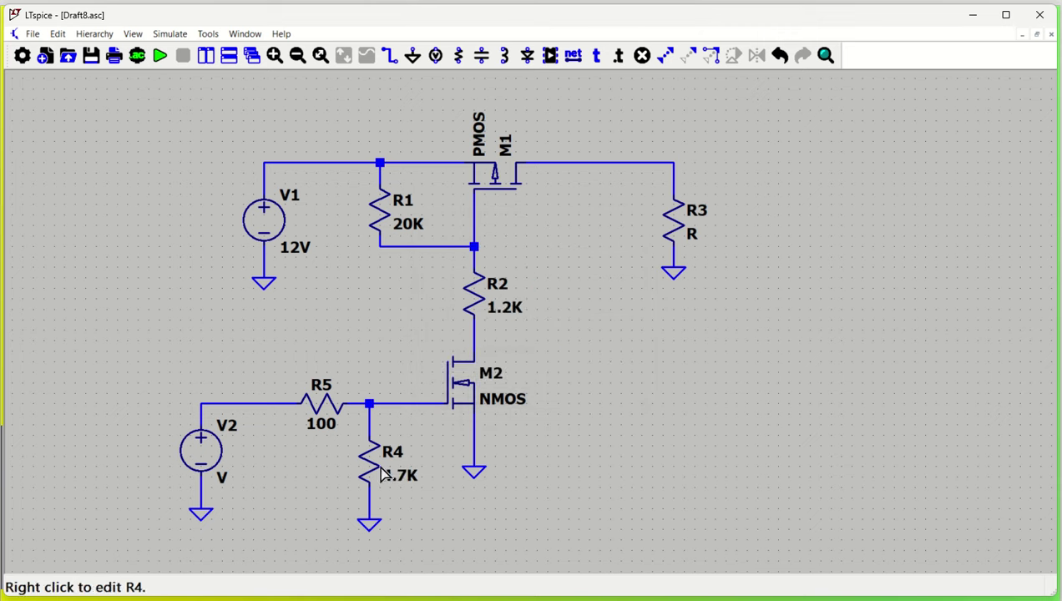
Set the resistance of load resistor R3 to 10K.
right_click(679, 221)
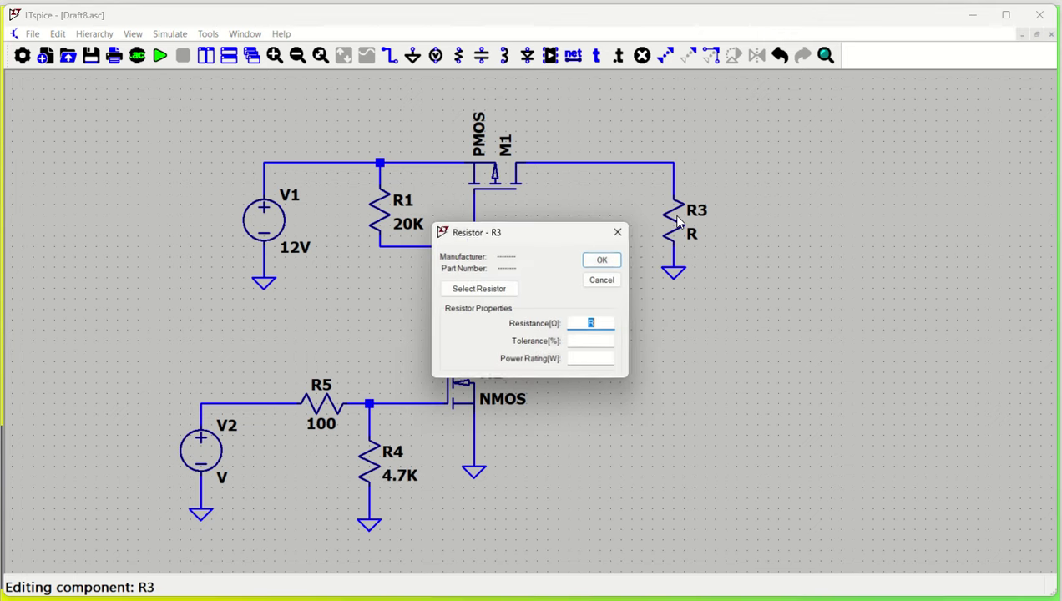
type("10K")
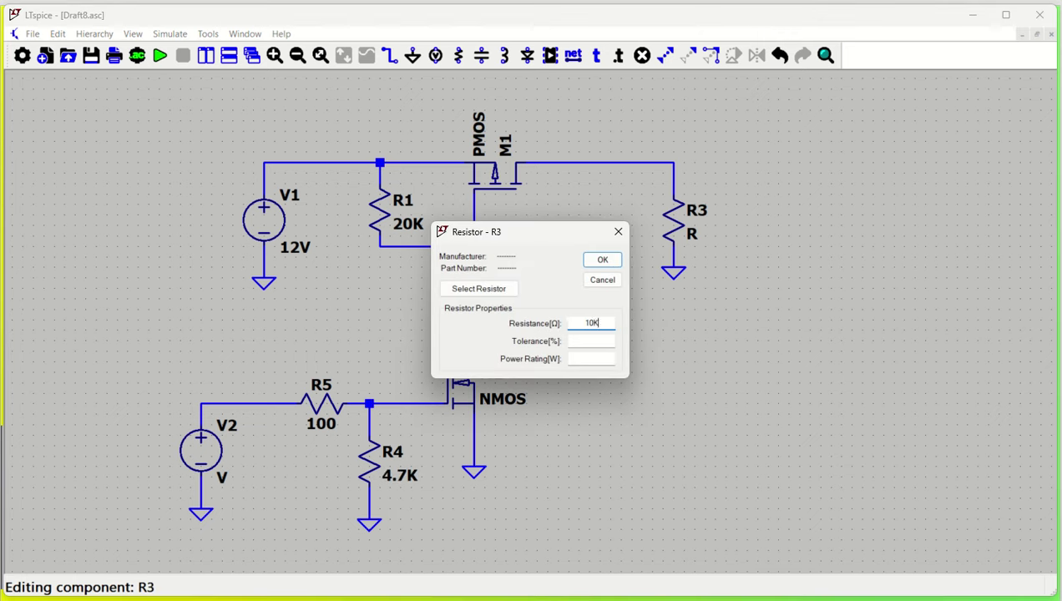
key("Return")
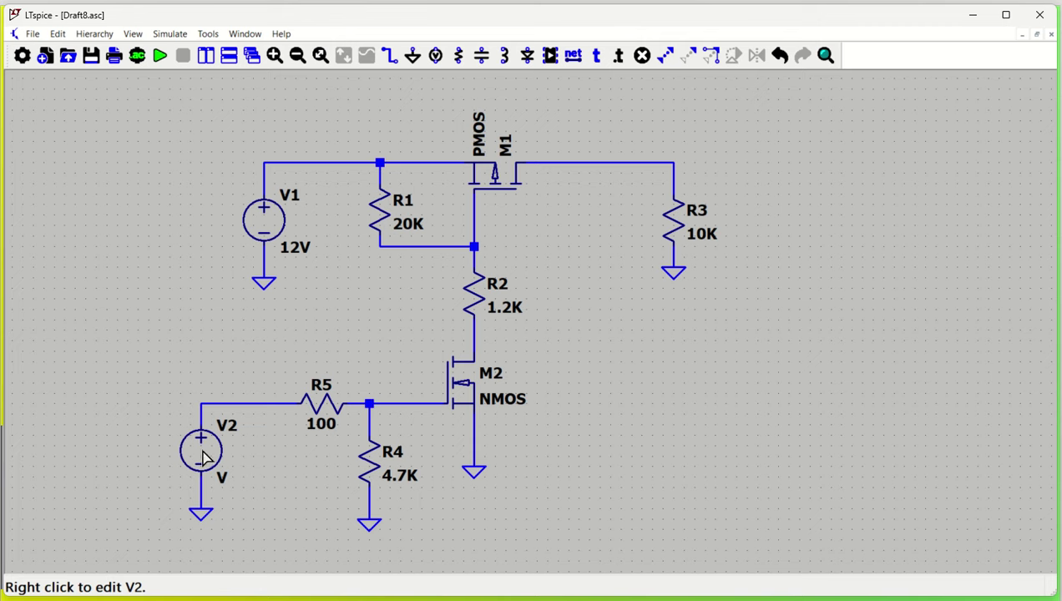
Make V2 a PULSE source with Vinitial 0, Von 3.3, Tdelay 0 and Trise 1u.
right_click(204, 458)
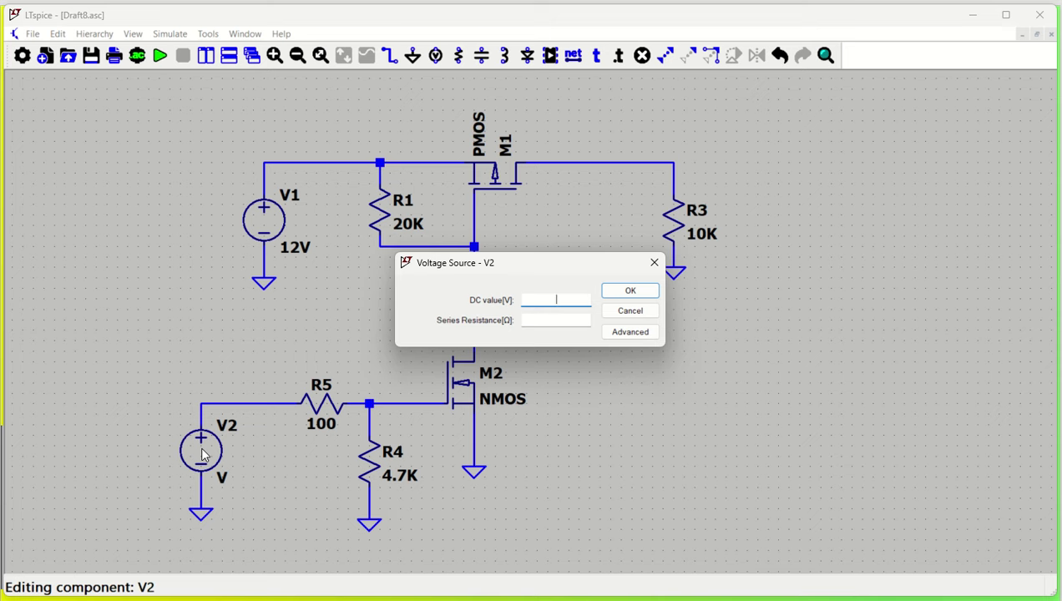
left_click(635, 335)
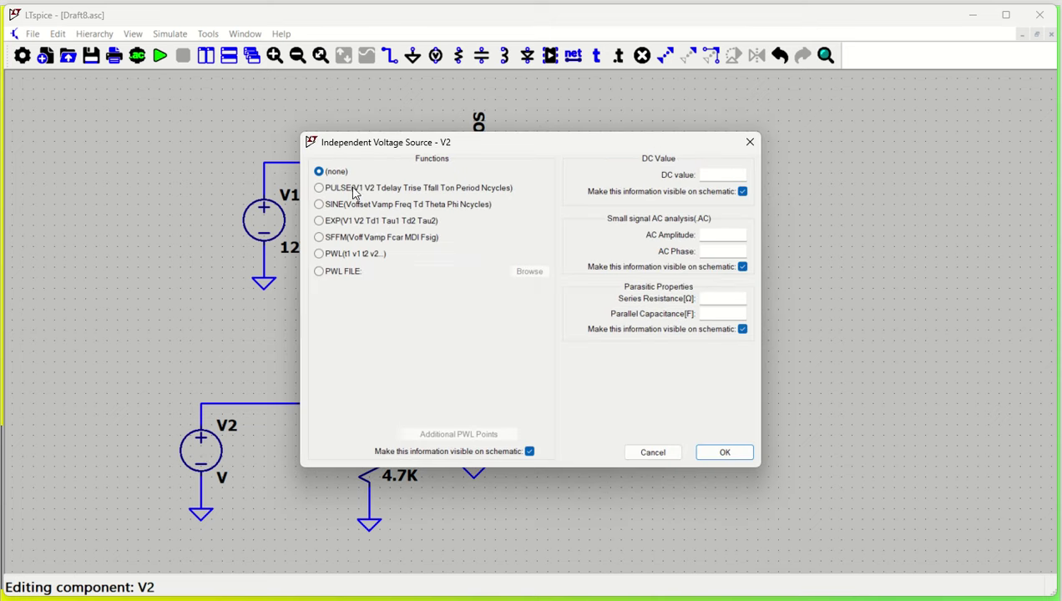
left_click(354, 190)
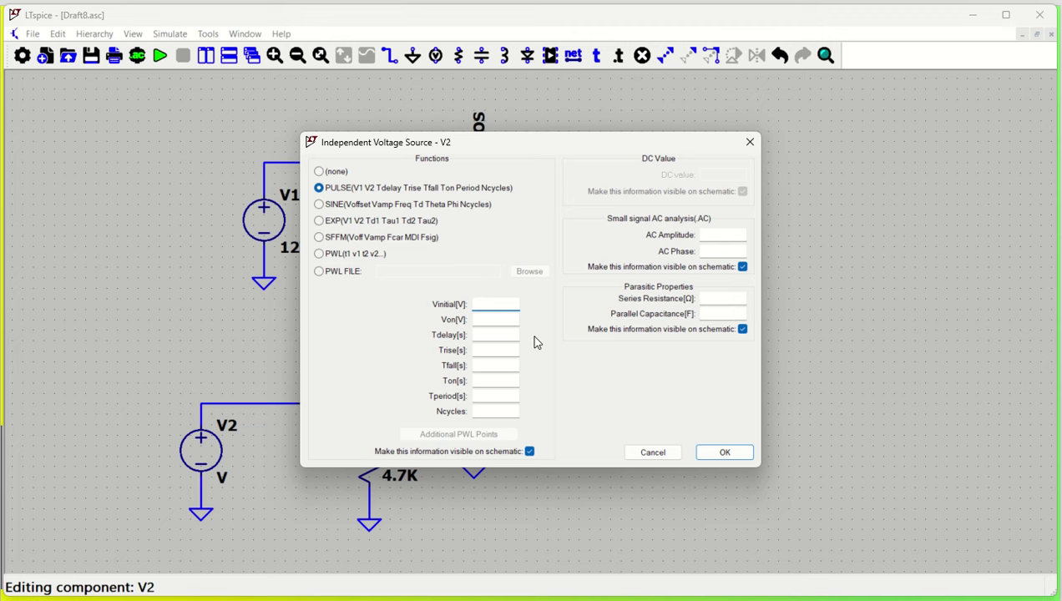
type("0")
left_click(500, 319)
left_click(497, 335)
type("0")
left_click(496, 350)
type("1u")
Set V2's pulse Tfall to 1u, Ton to 100m and Tperiod to 200m, and move its PULSE text below the V2 and R4 grounds.
left_click(496, 365)
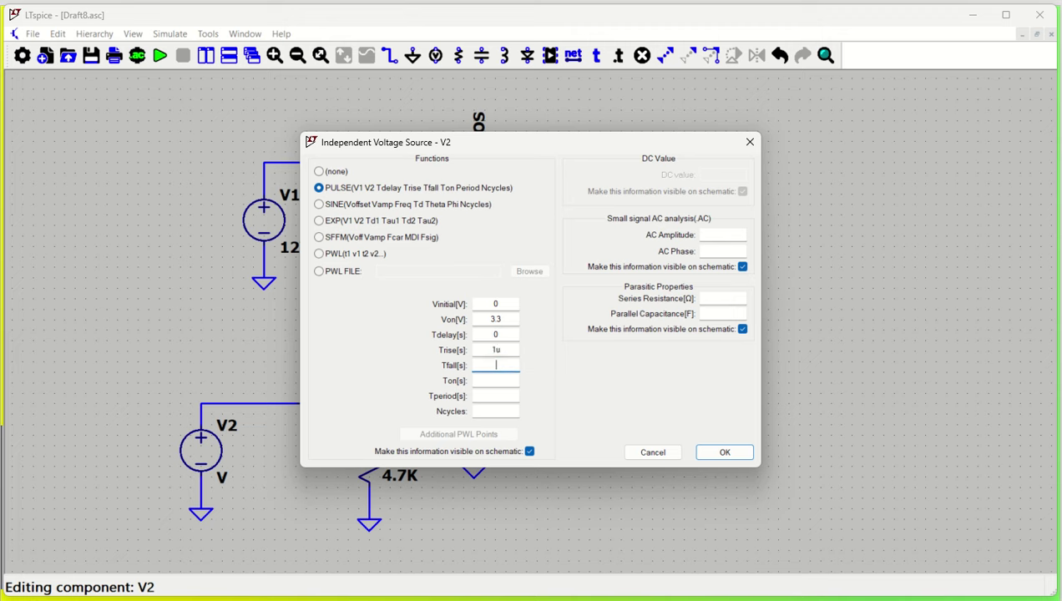
left_click(496, 380)
left_click(496, 396)
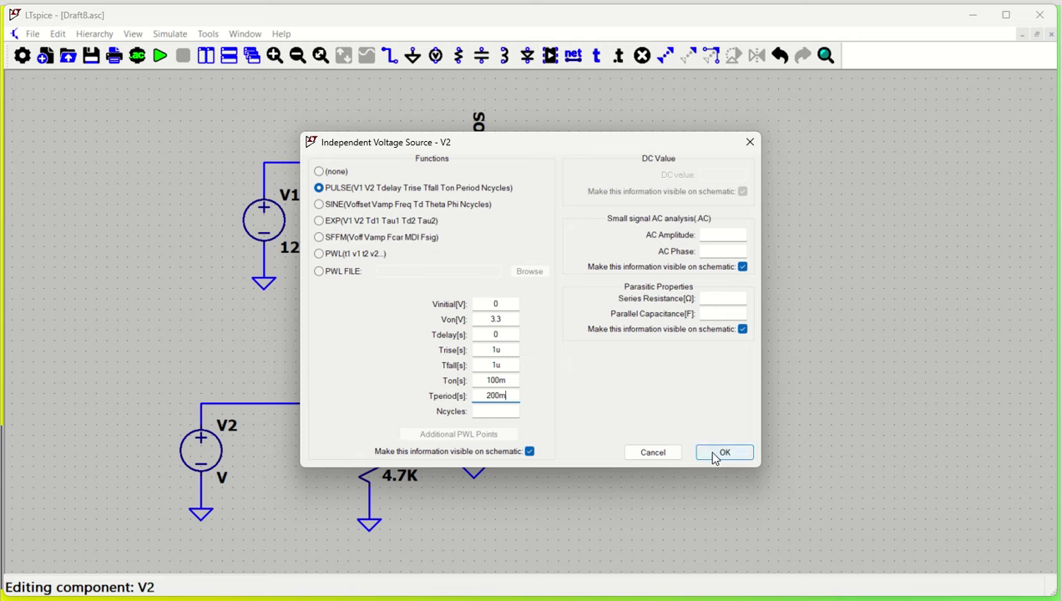
left_click(715, 455)
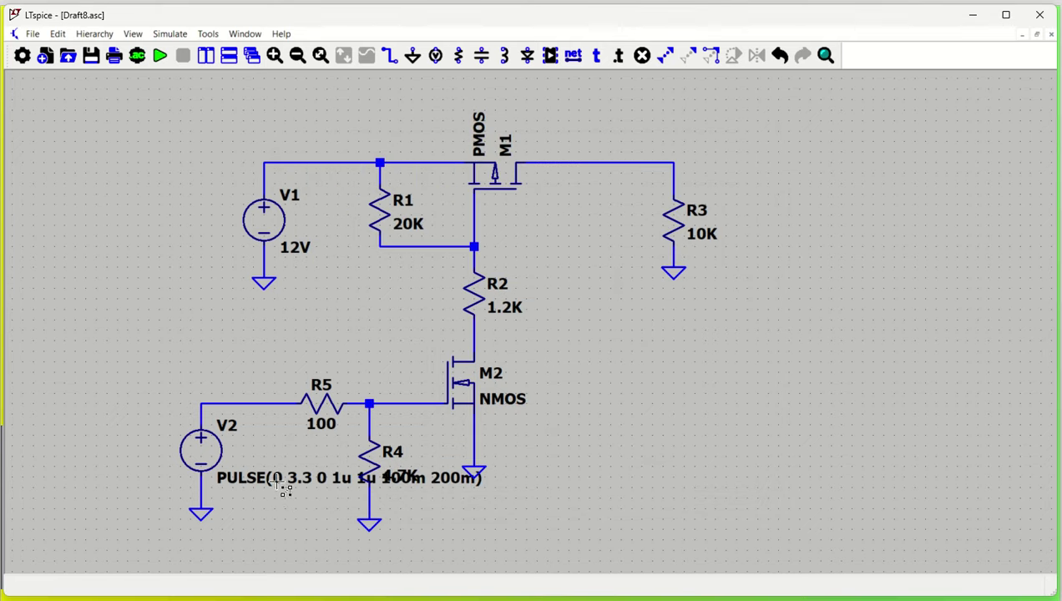
left_click_drag(285, 489, 166, 450)
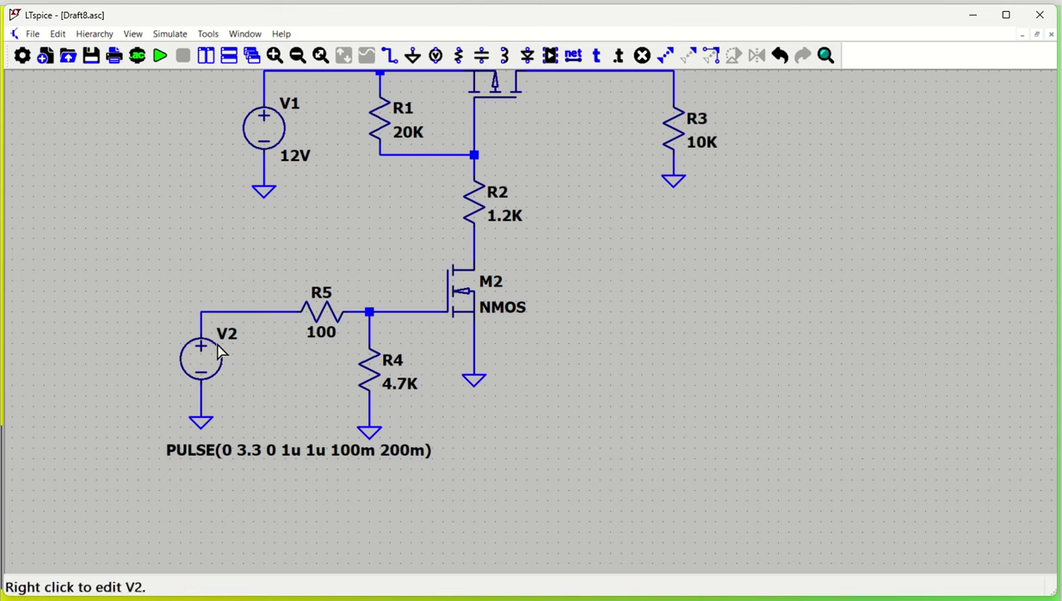
left_click_drag(272, 355, 269, 434)
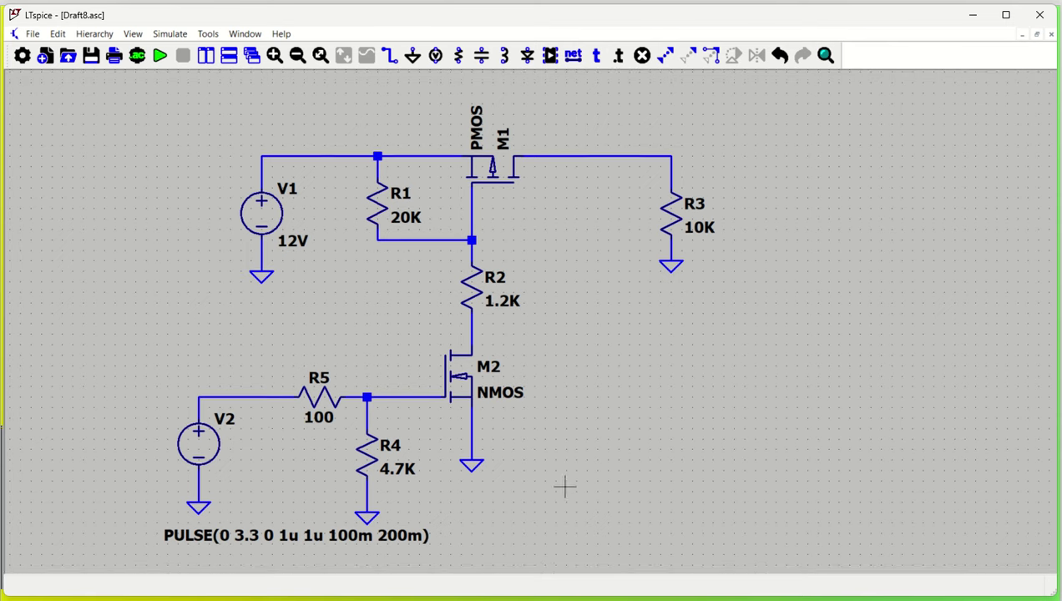
Configure a transient analysis with stop time 600m and data saving from 0, and place its directive below M2's ground.
left_click(138, 57)
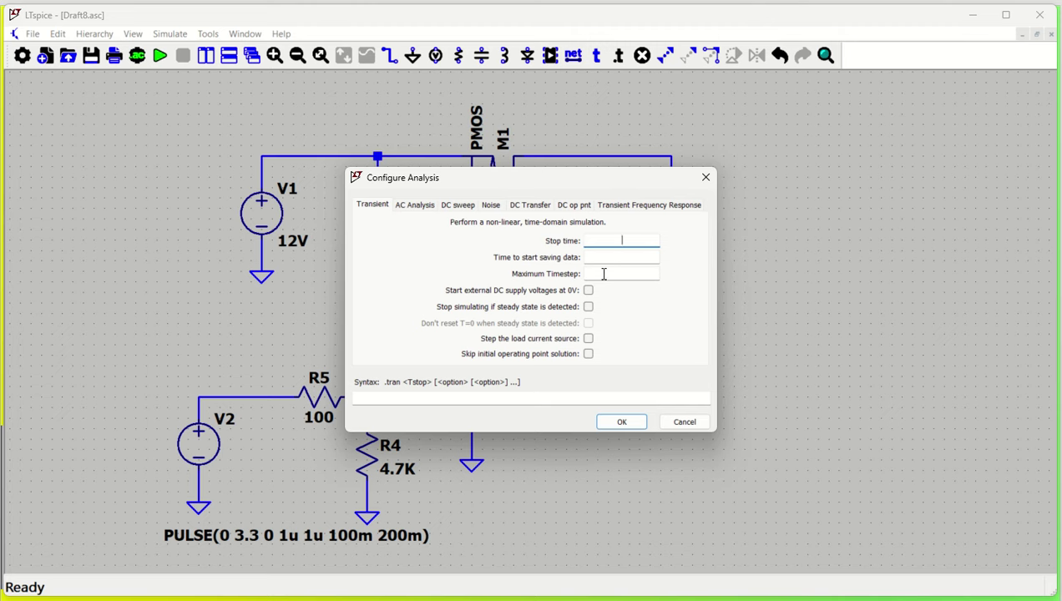
type("600m")
key("Tab")
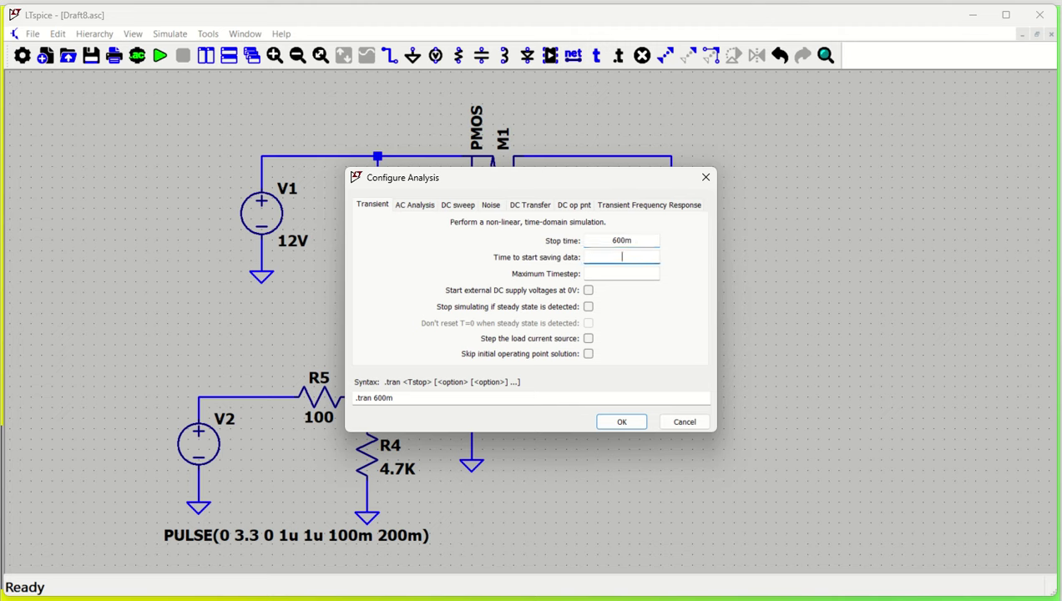
type("0")
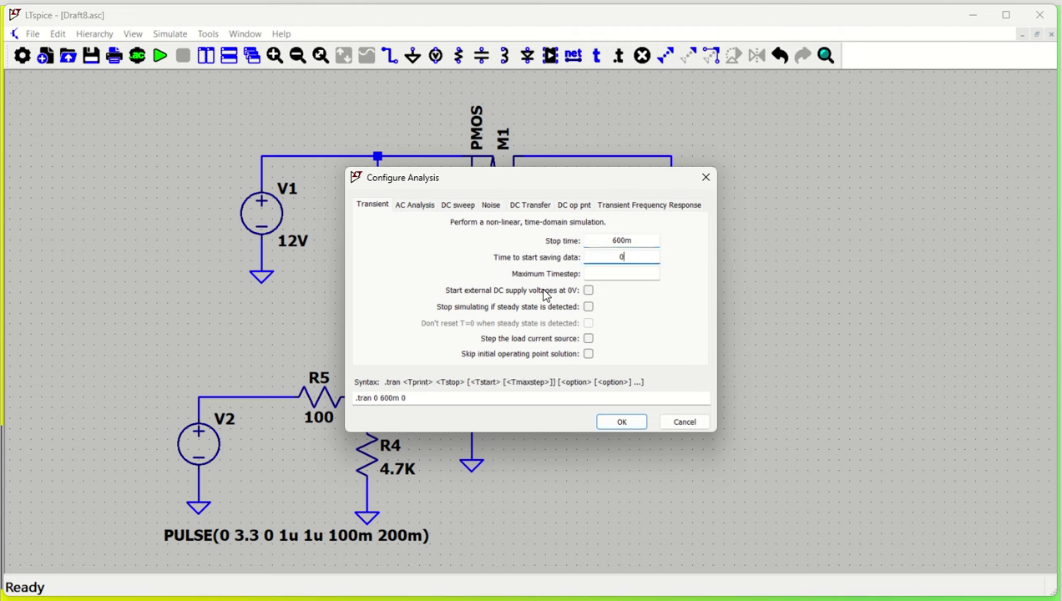
left_click(620, 424)
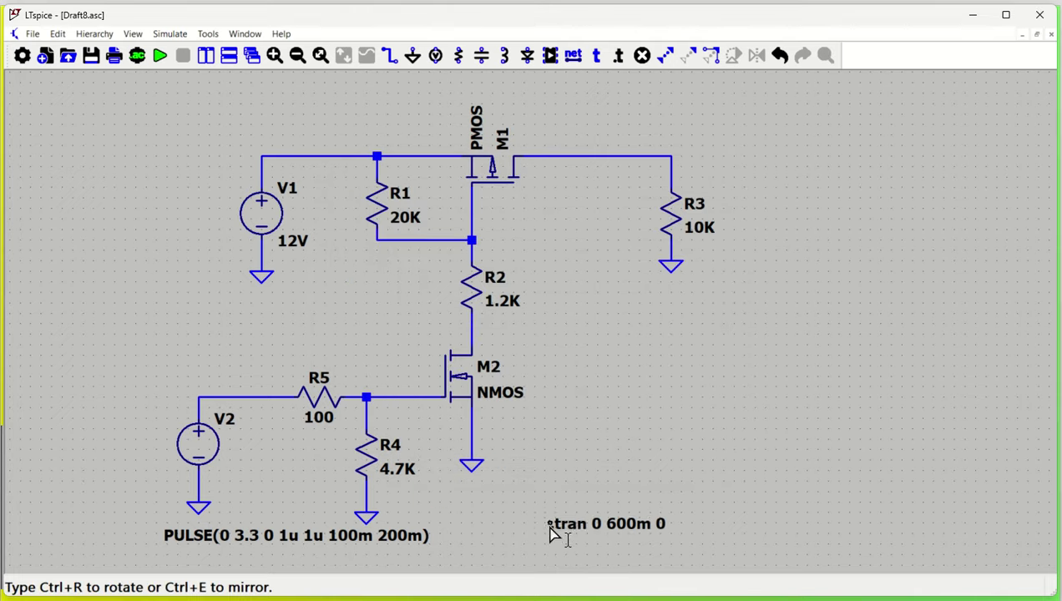
left_click(457, 497)
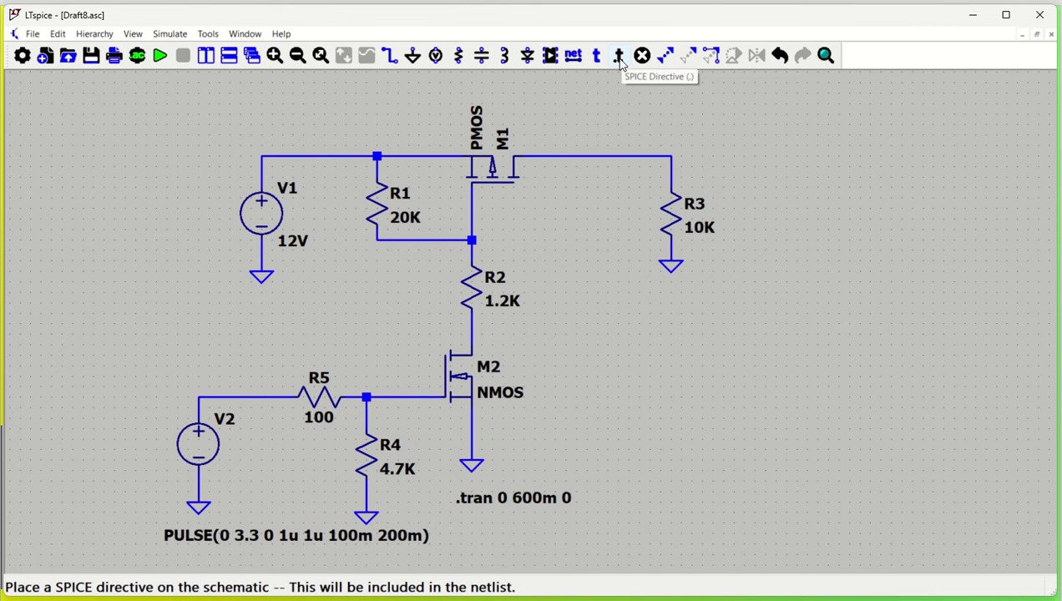
Create a VIN net label and place it at the top of R1, at the top of R3 and on V2's positive terminal.
left_click(573, 56)
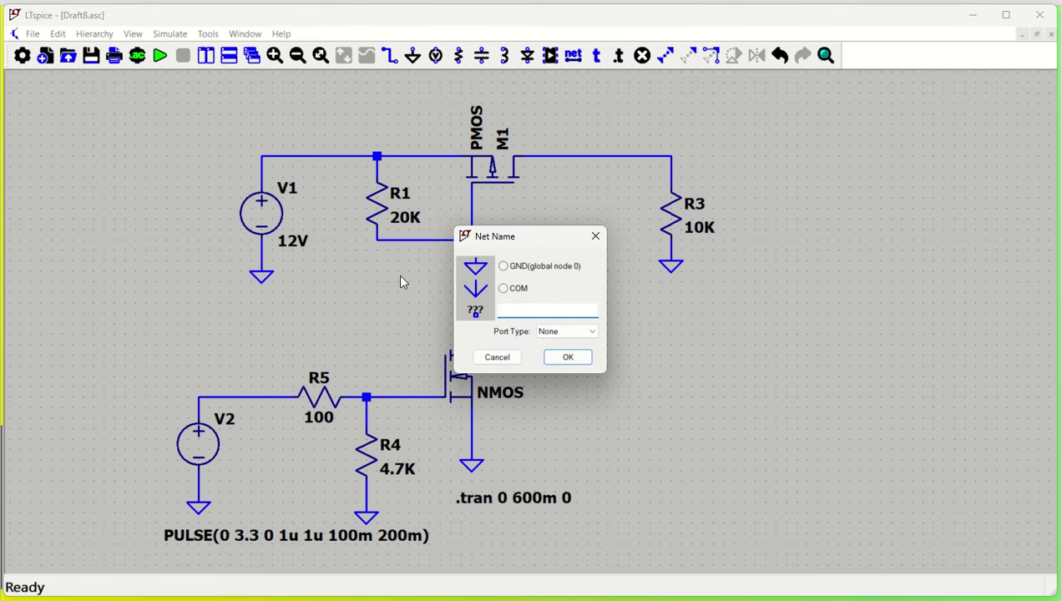
type("VIN")
key("Return")
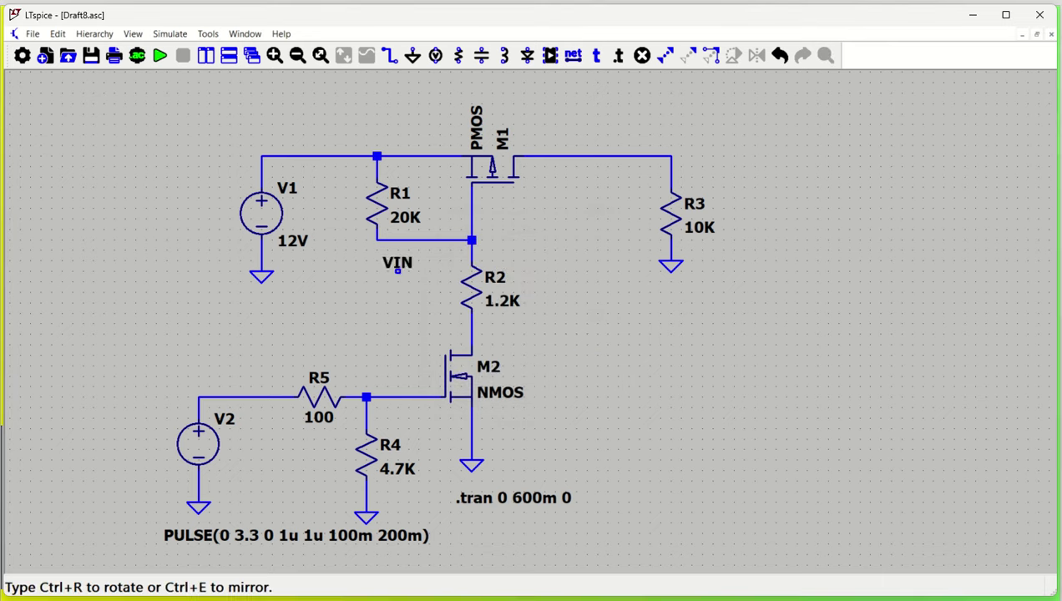
left_click(376, 144)
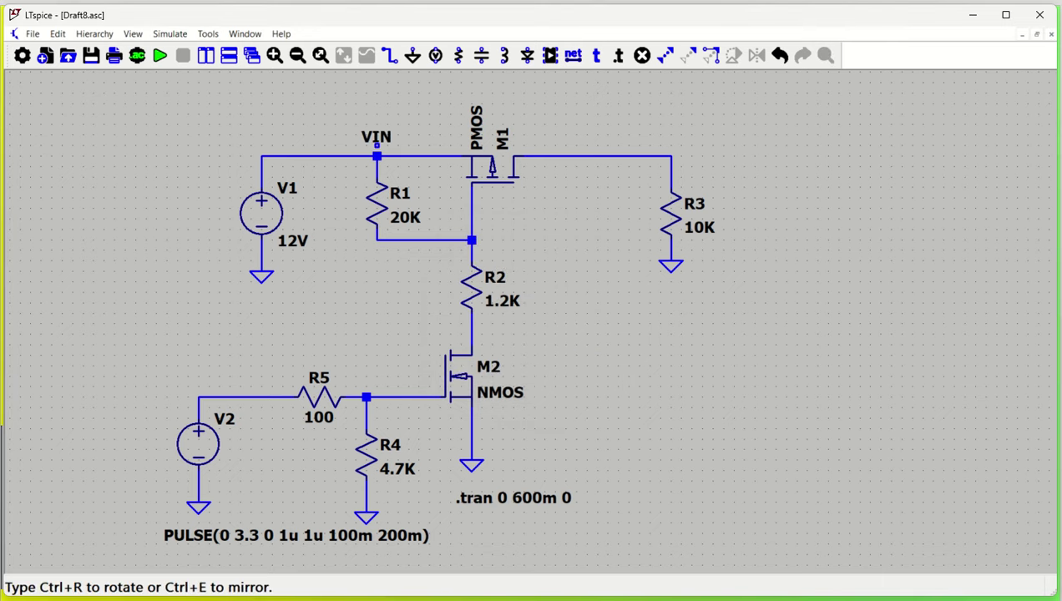
left_click(670, 156)
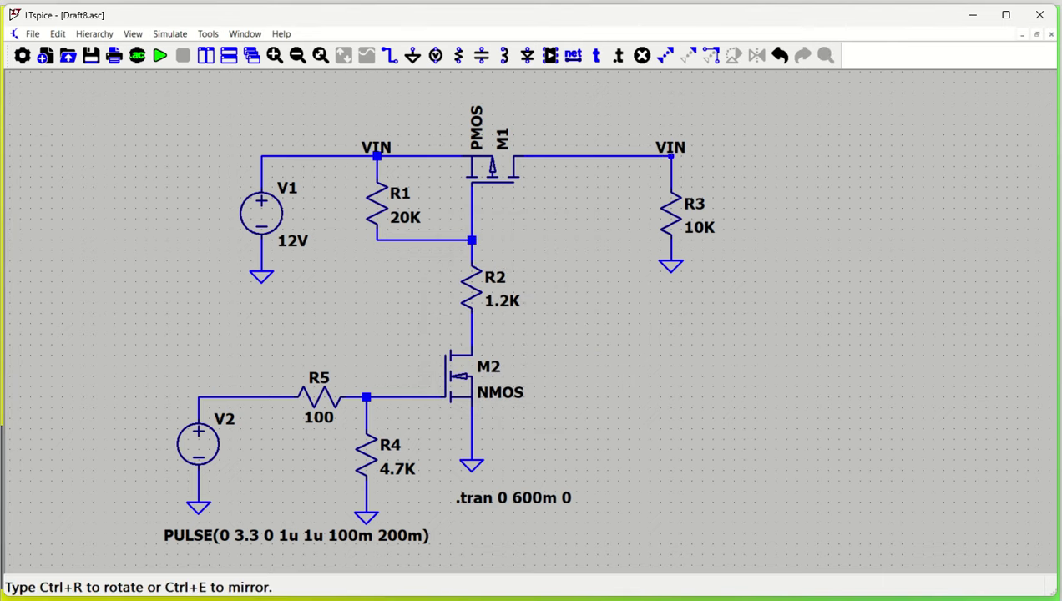
left_click(199, 397)
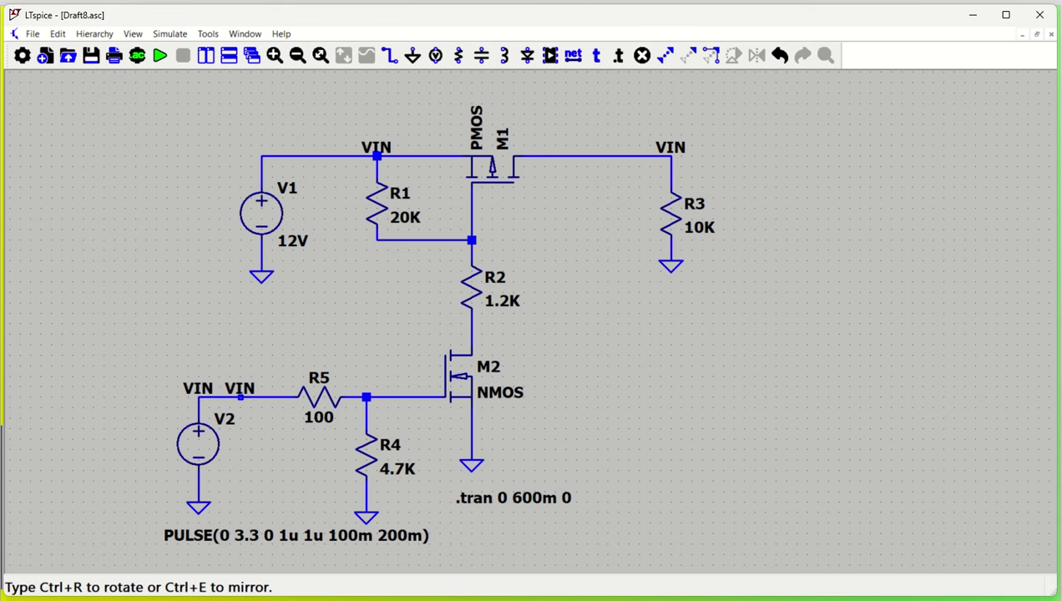
key("Escape")
Rename the net label at V2 to EN and the one at R3 to VOUT.
right_click(194, 393)
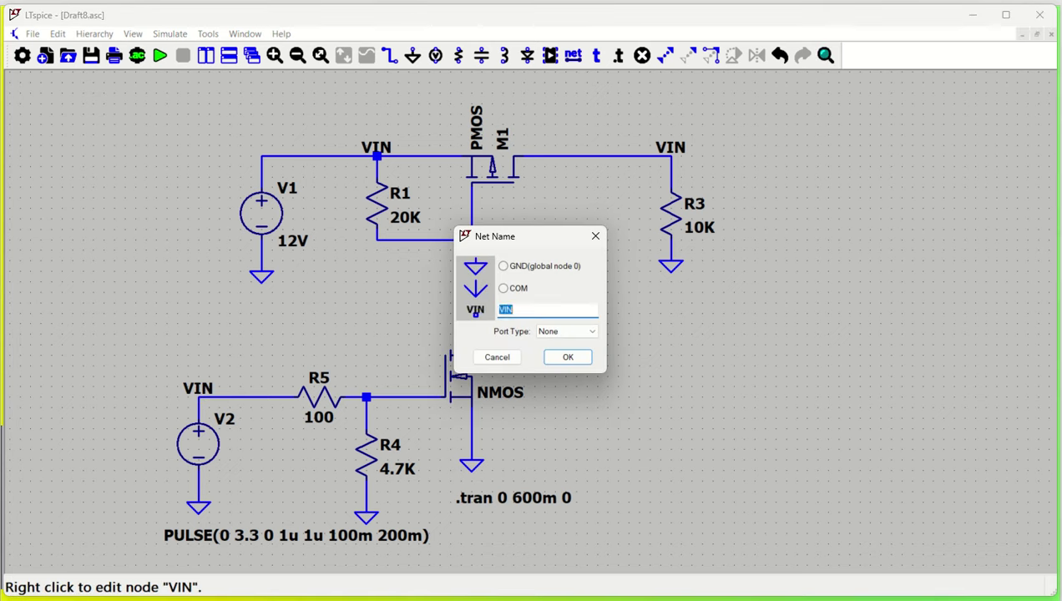
type("EN")
key("Return")
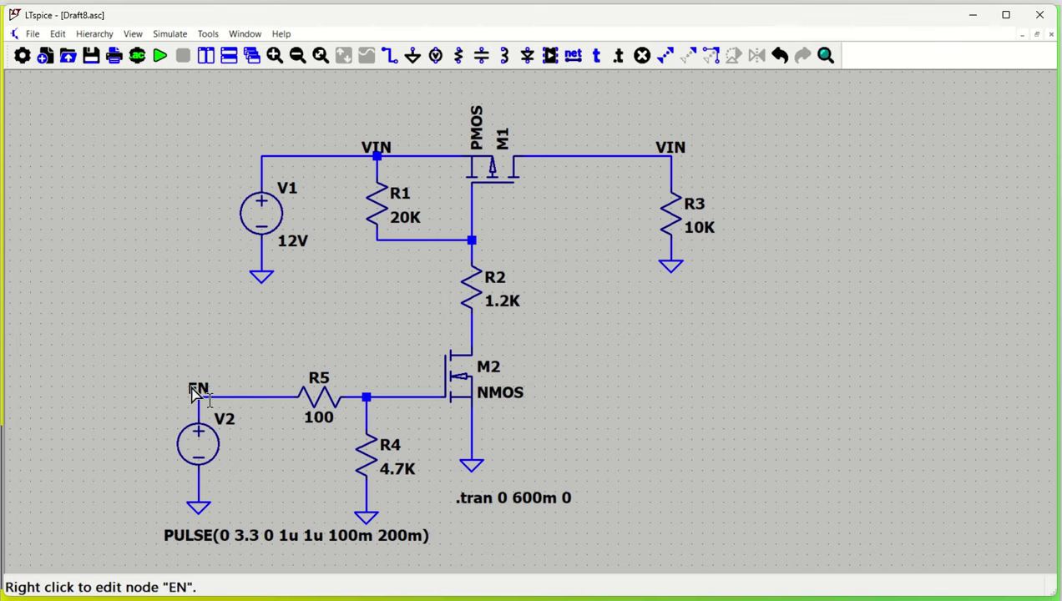
right_click(683, 161)
type("V")
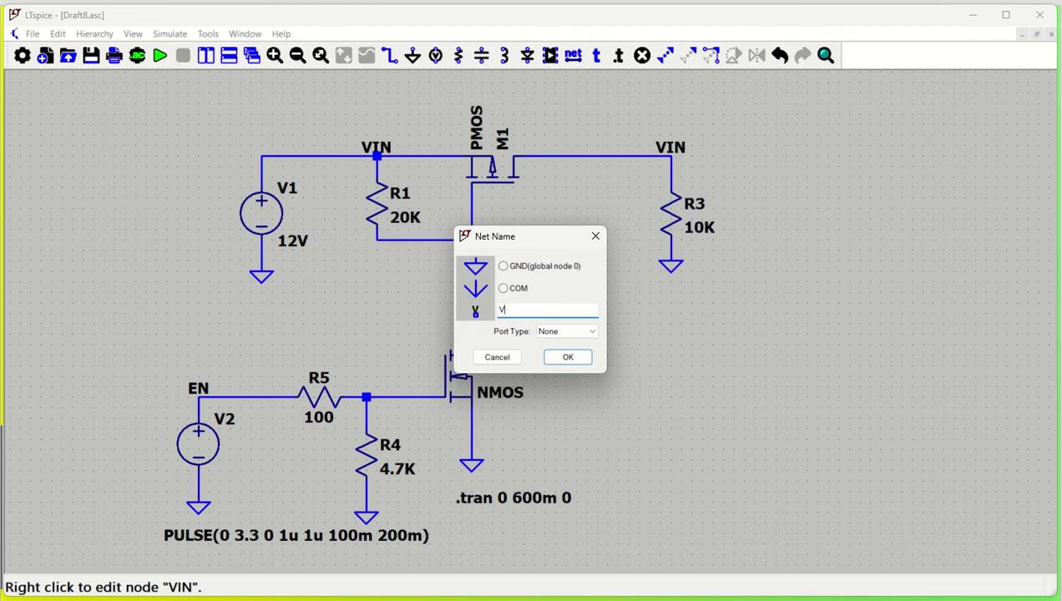
type("OUT")
key("Return")
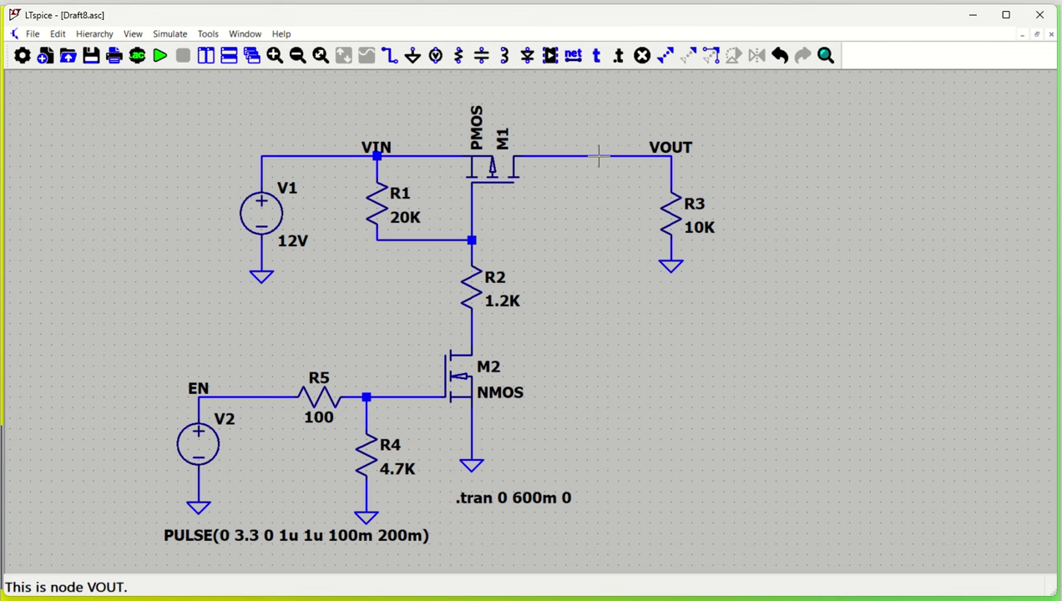
Run the simulation, arrange the schematic beside the waveform window and fit it, and plot the VIN and EN node voltages.
left_click(159, 56)
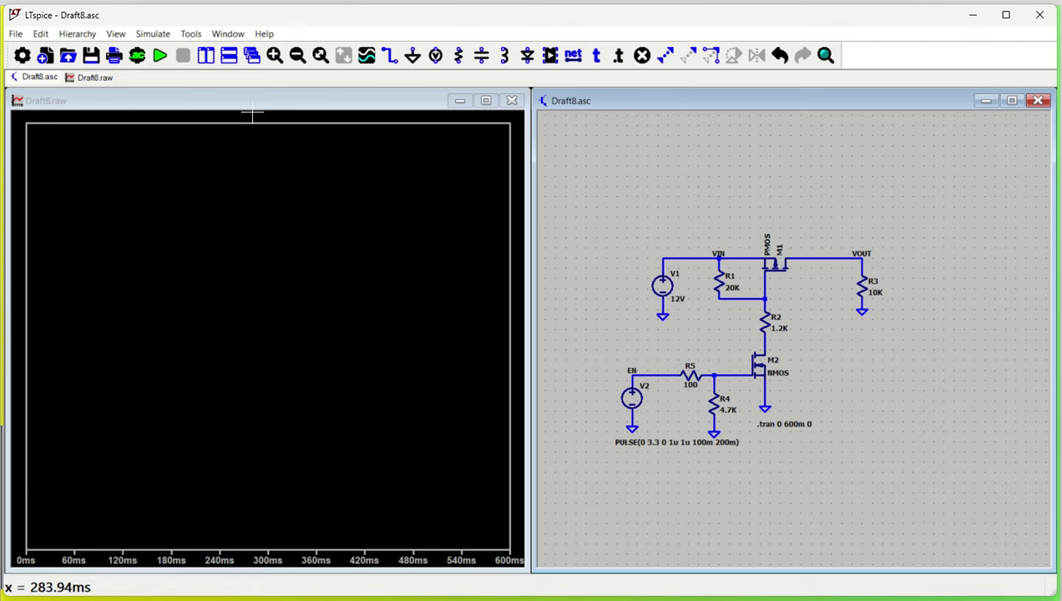
left_click(207, 61)
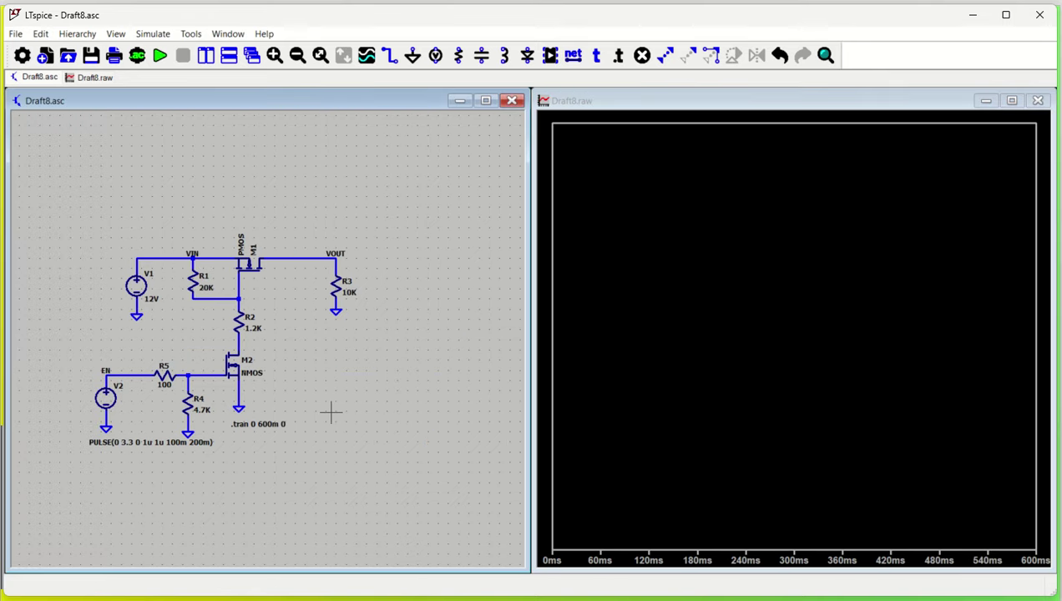
key("space")
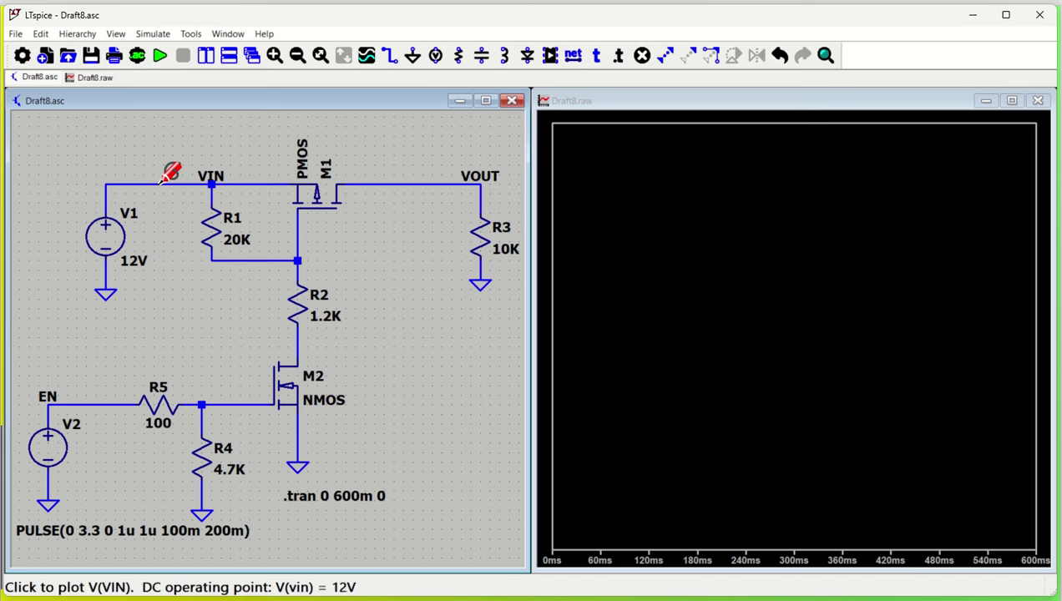
left_click(162, 182)
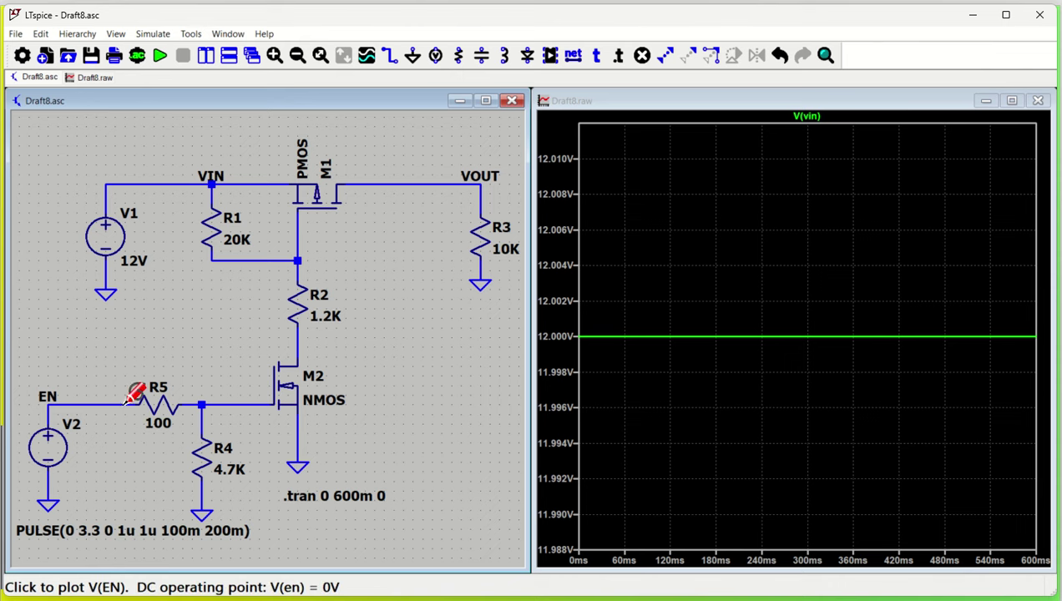
left_click(83, 401)
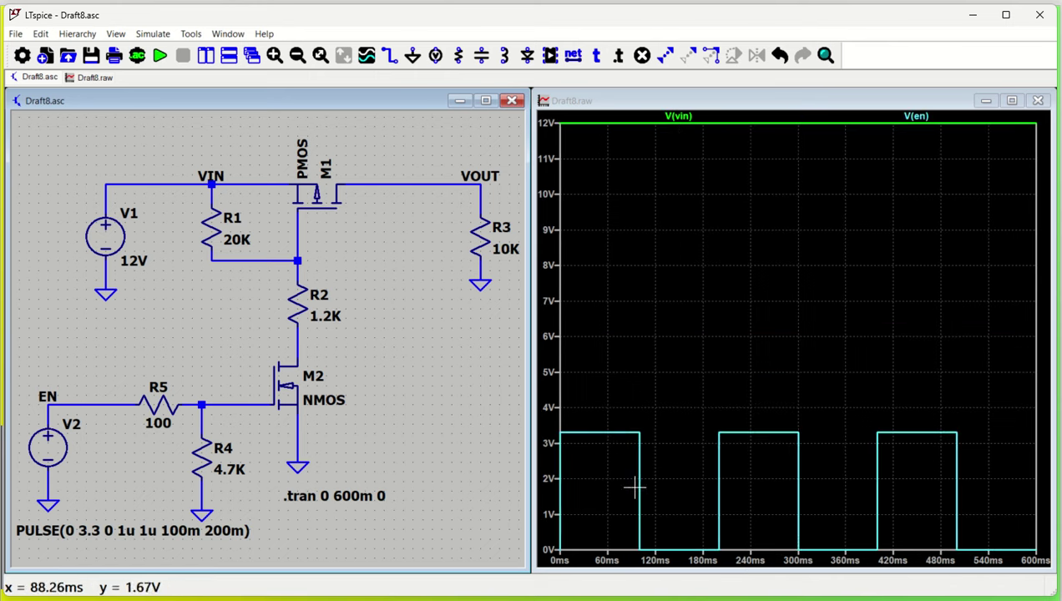
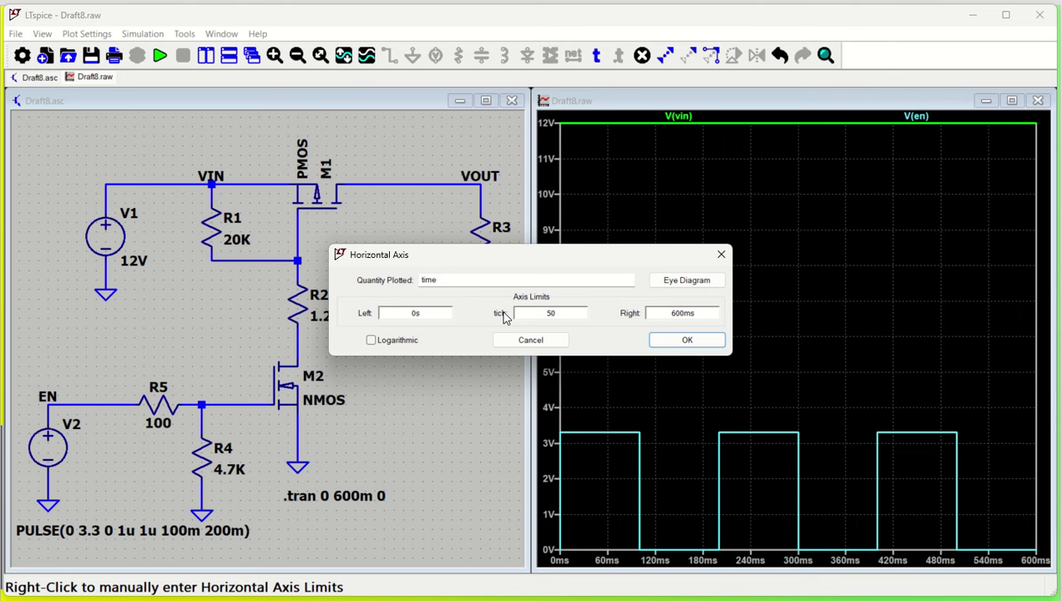
Set the plot's time-axis tick to 50m and add the VOUT node voltage to the plot.
type("m")
left_click(685, 339)
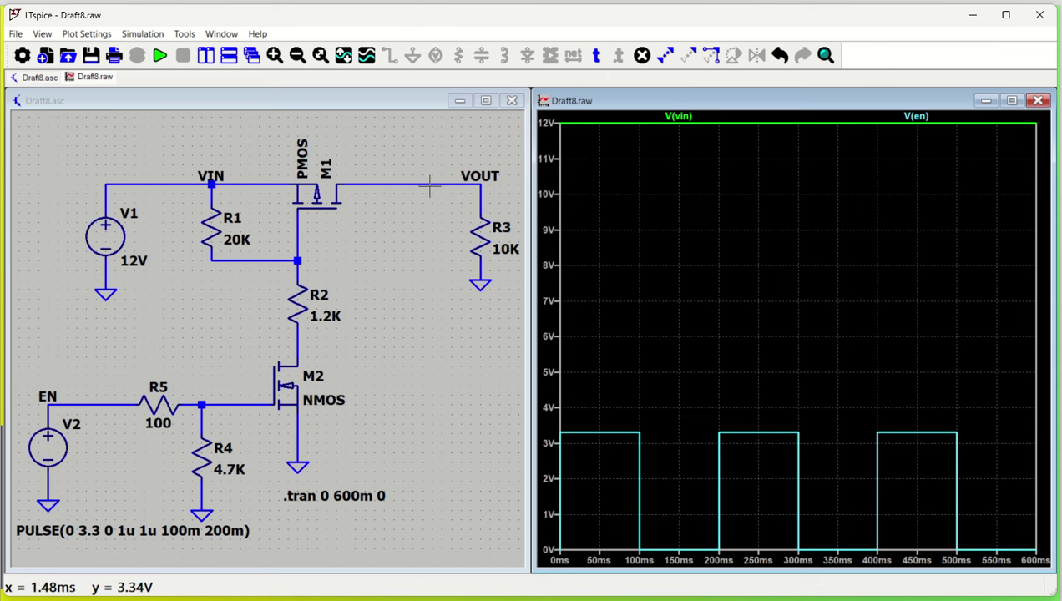
left_click(409, 244)
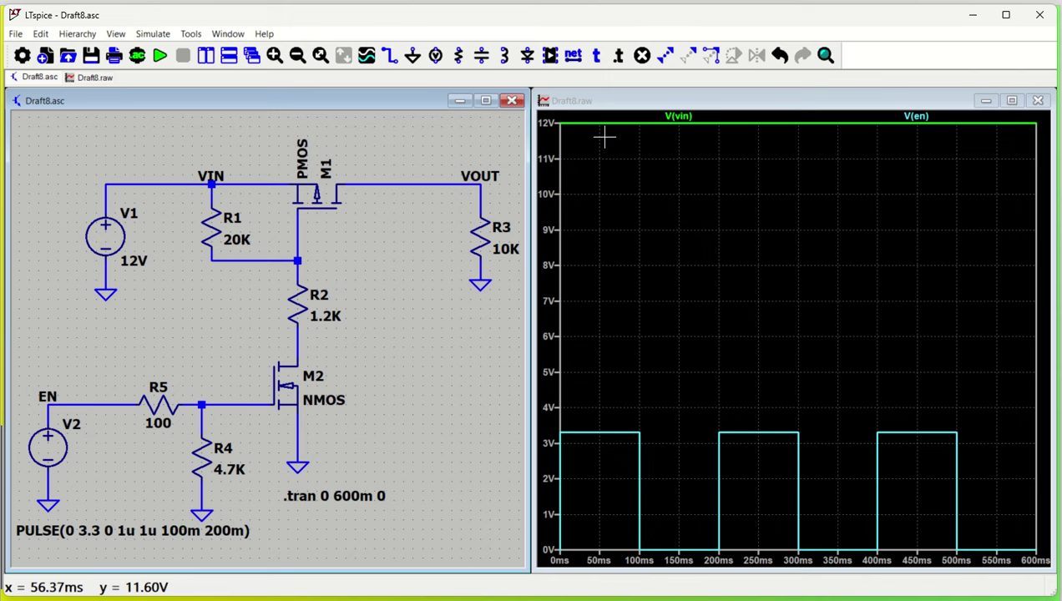
left_click(422, 184)
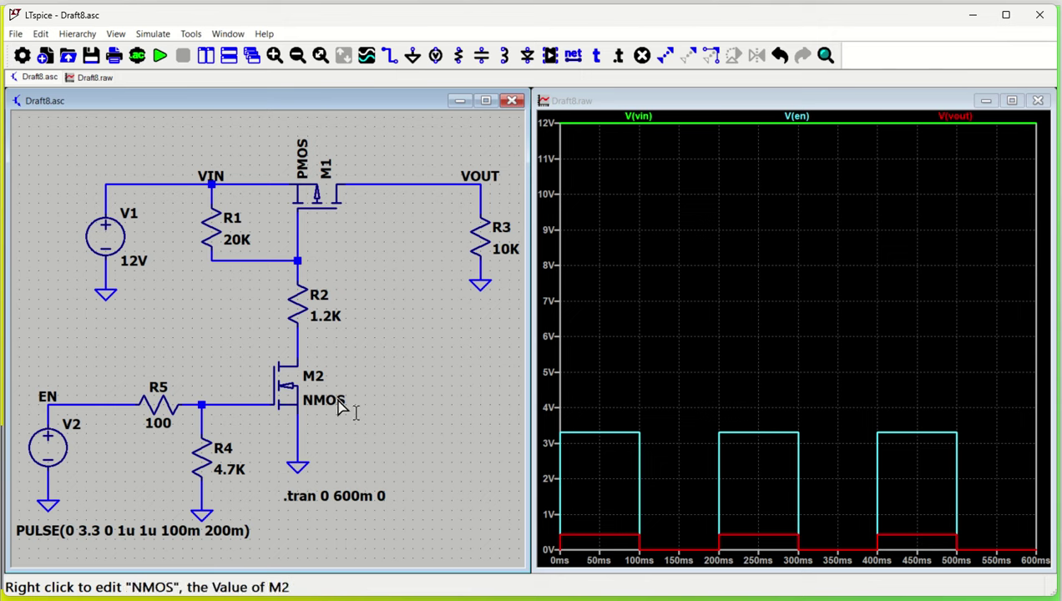
Assign the Infineon BSB012N03LX3 N-channel model to MOSFET M2.
right_click(284, 388)
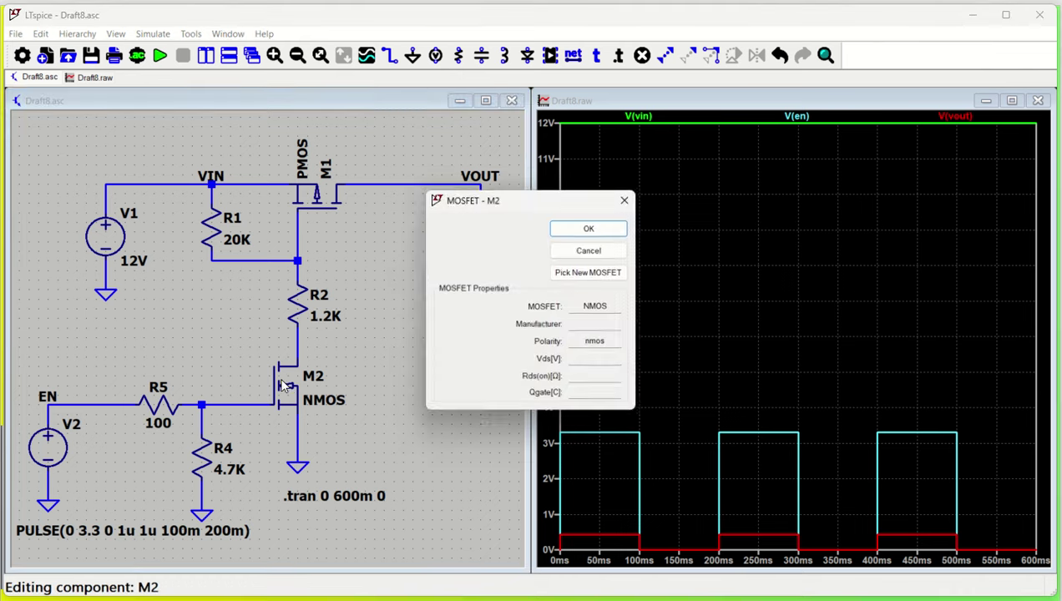
left_click(585, 274)
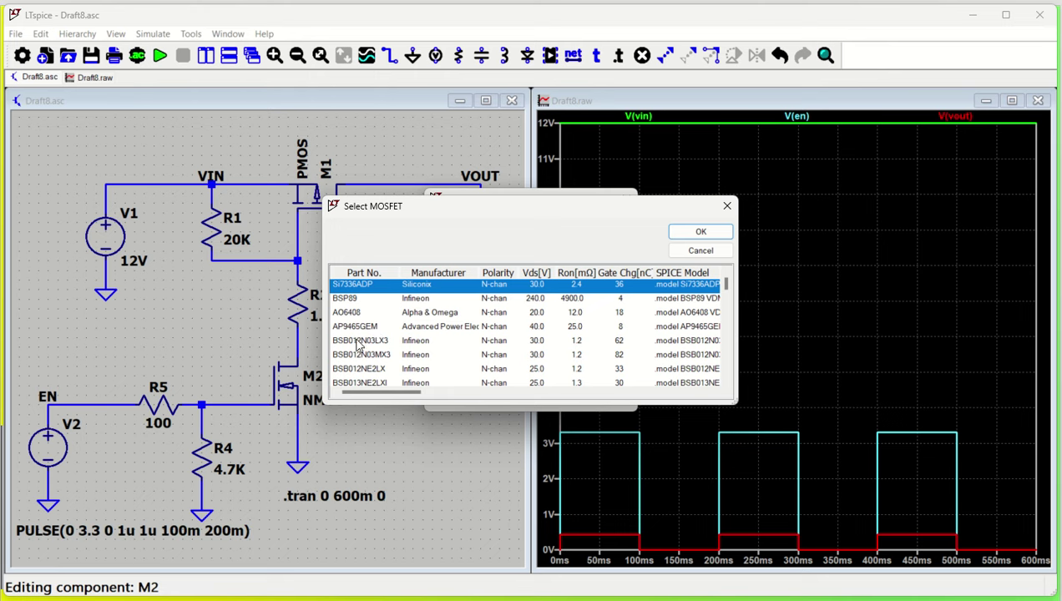
left_click(357, 342)
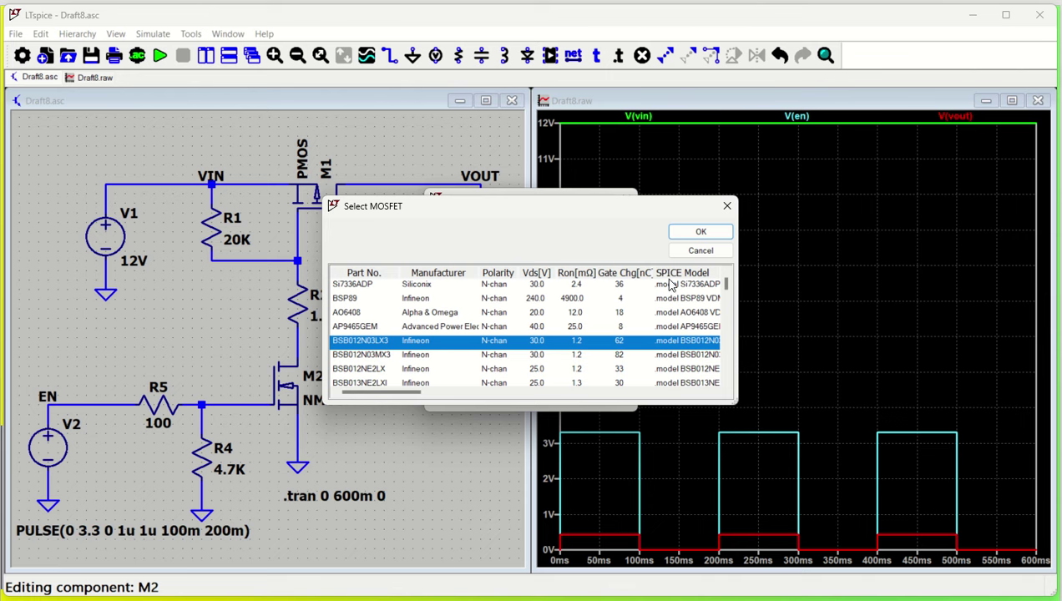
left_click(705, 235)
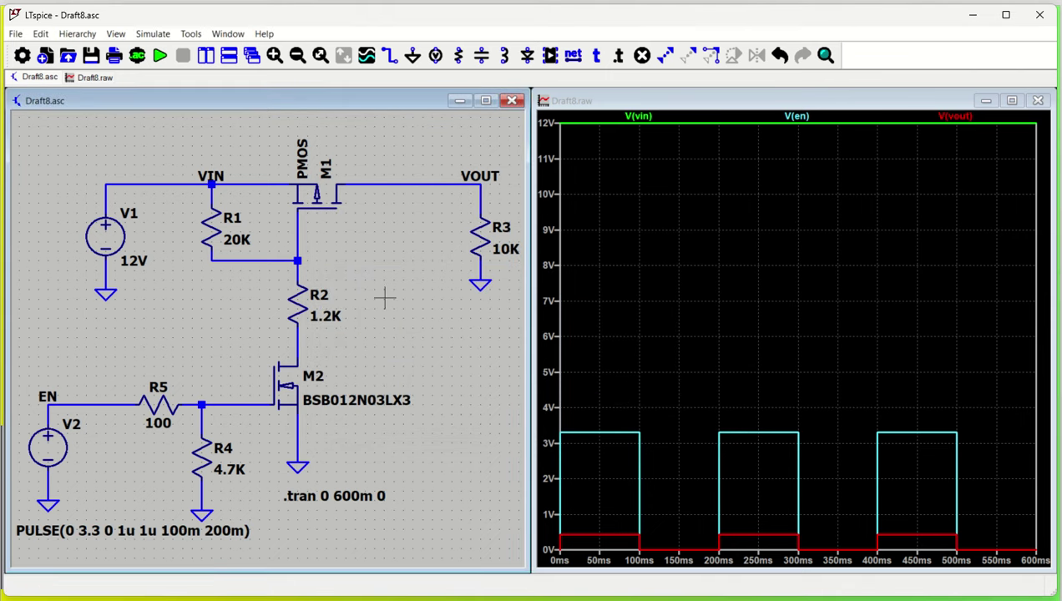
Assign the Siliconix Si4401DY P-channel model to MOSFET M1.
right_click(314, 194)
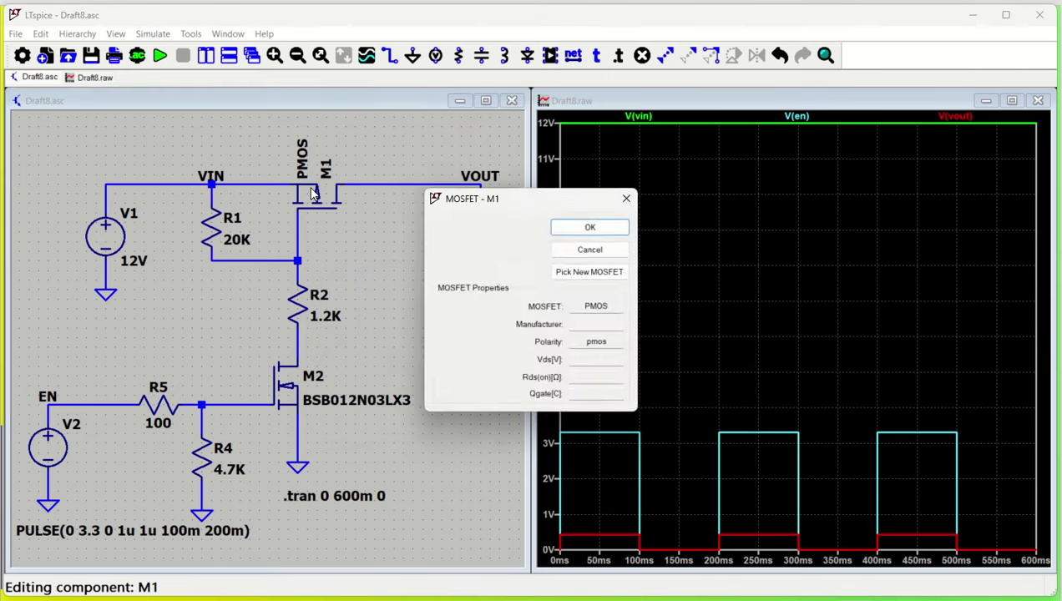
left_click(582, 273)
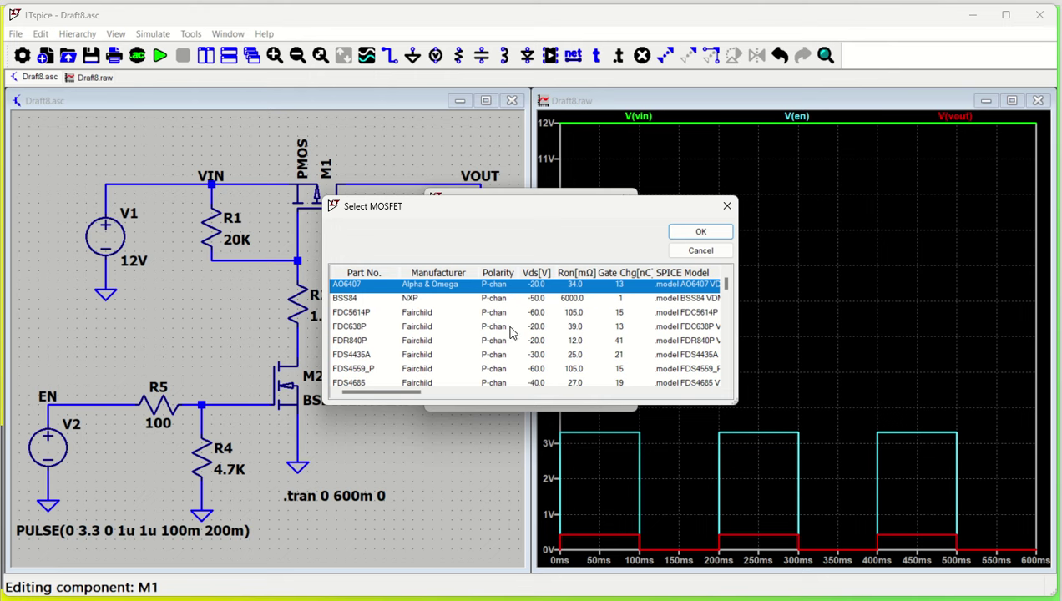
left_click_drag(419, 397, 359, 393)
scroll(378, 343, "down", 10)
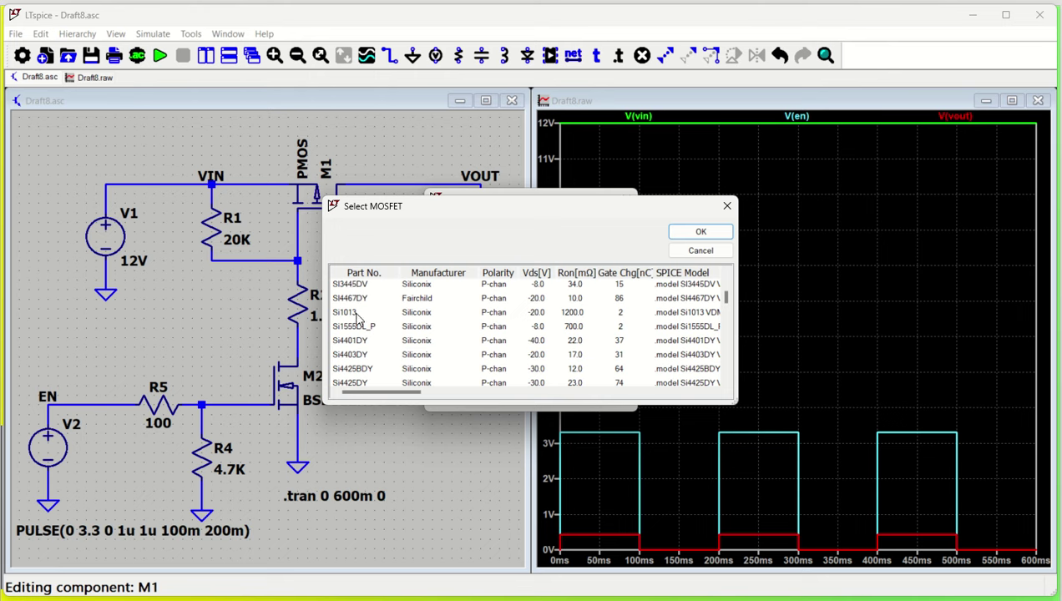
scroll(368, 374, "down", 1)
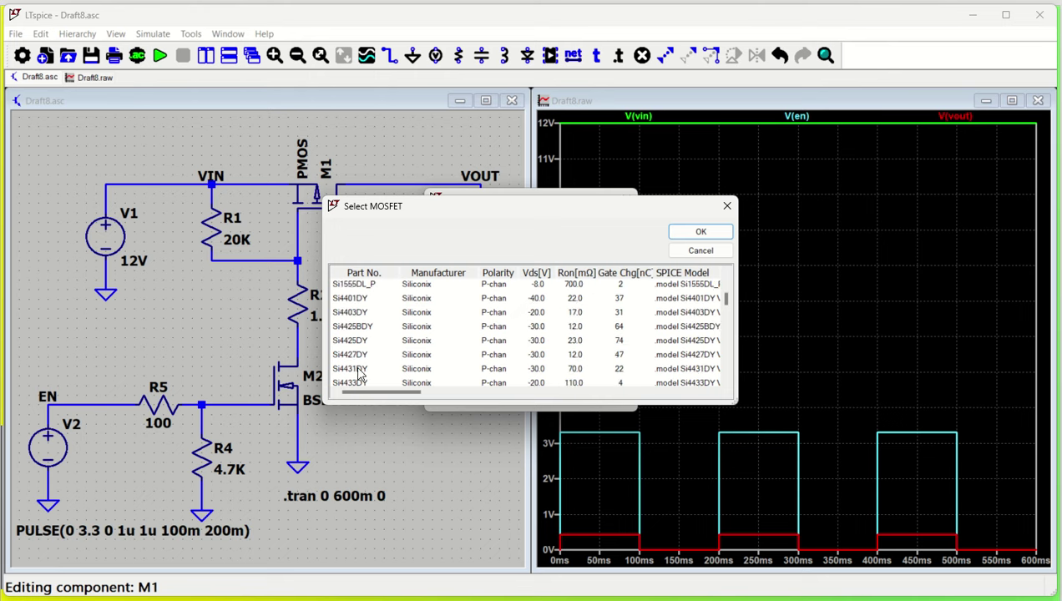
left_click(360, 370)
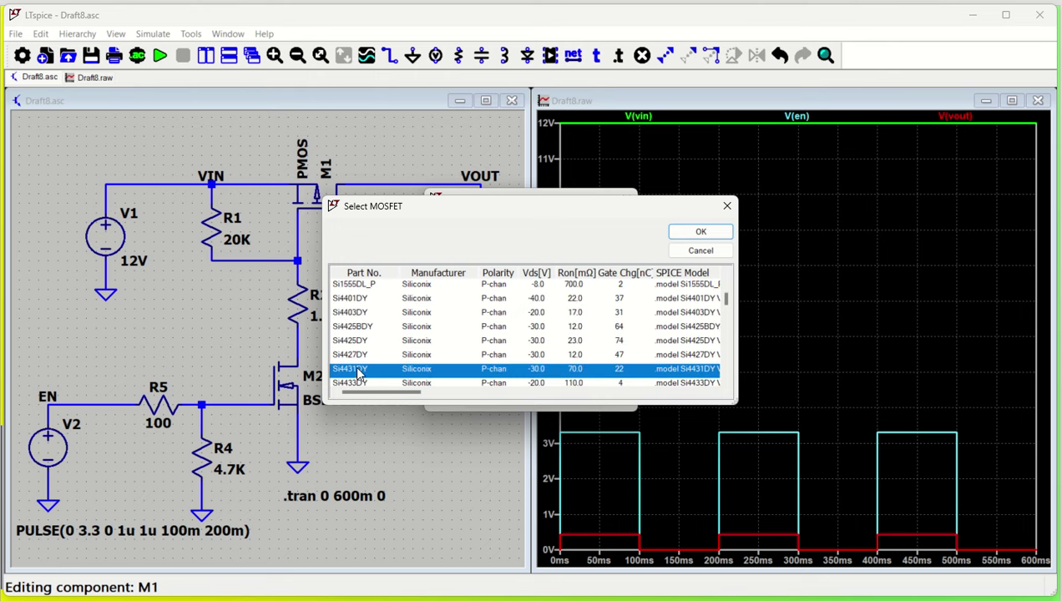
left_click(355, 299)
left_click(700, 234)
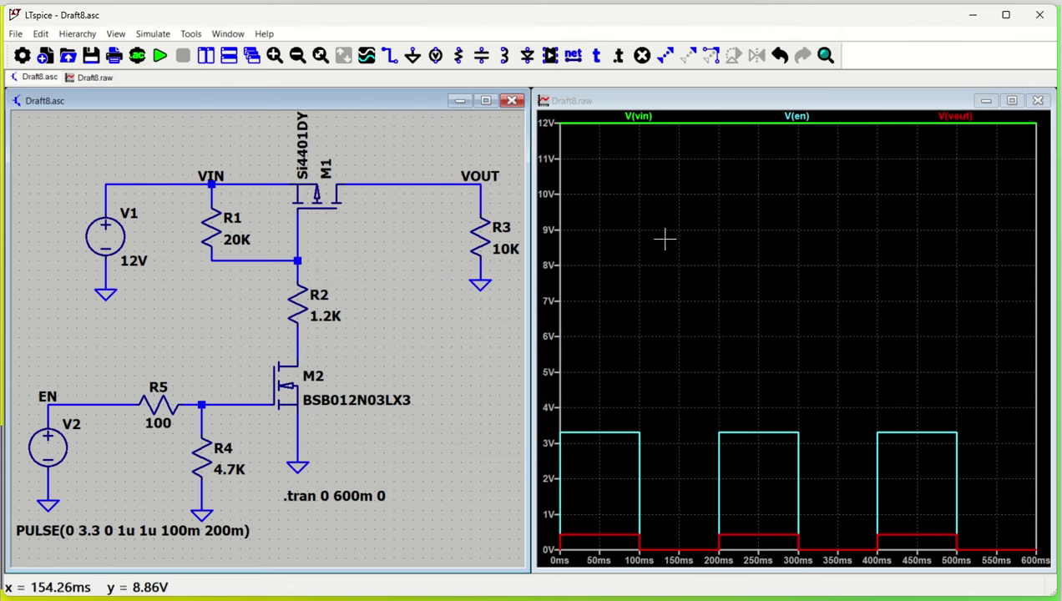
Rerun the simulation and replot the VIN node voltage alone, adding the EN and VOUT node voltages to the plot.
left_click(160, 58)
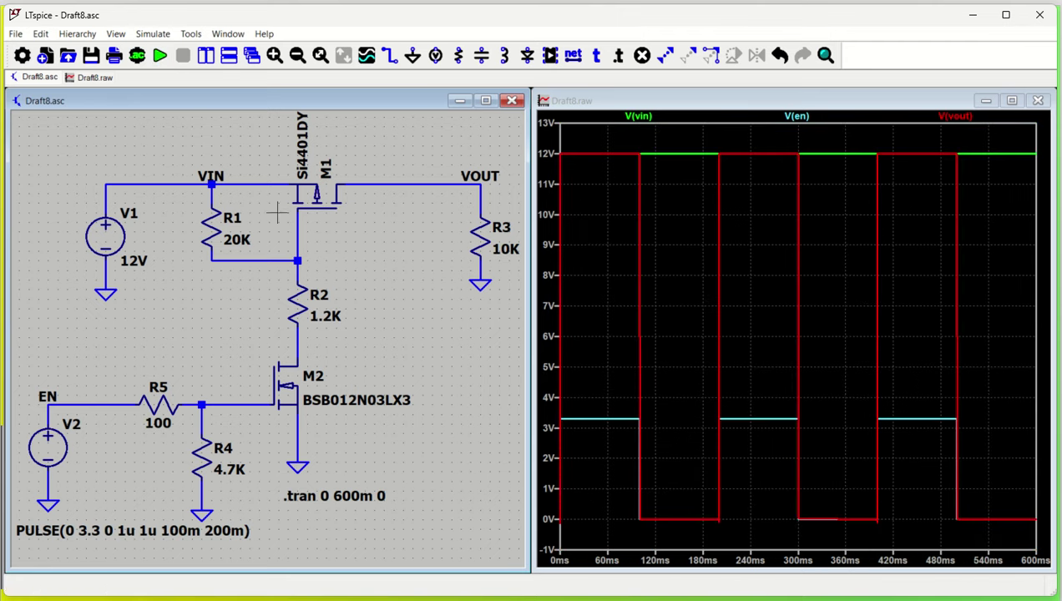
left_click(192, 183)
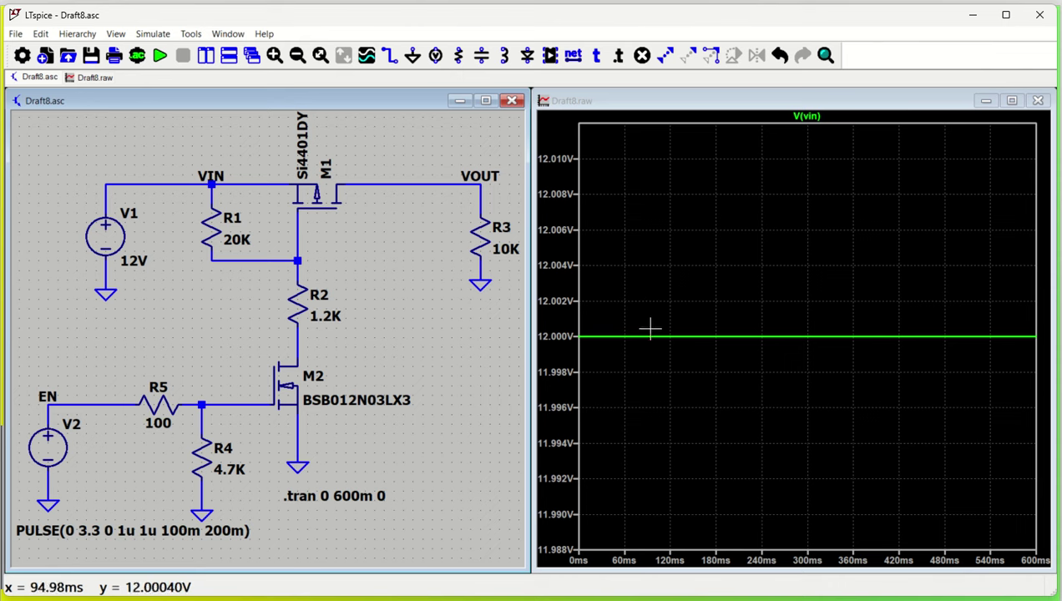
left_click(84, 404)
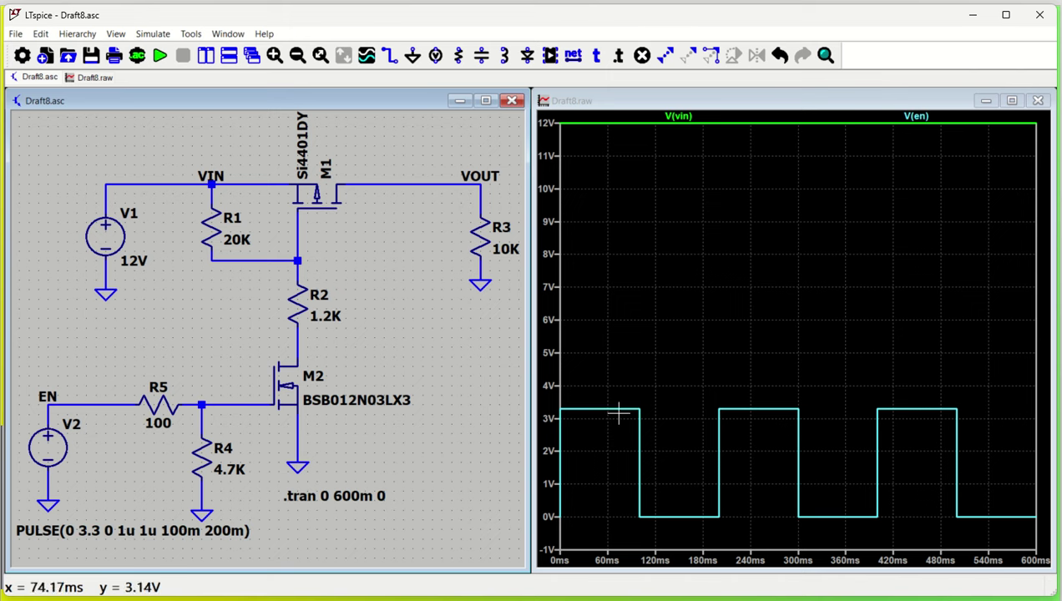
left_click(445, 183)
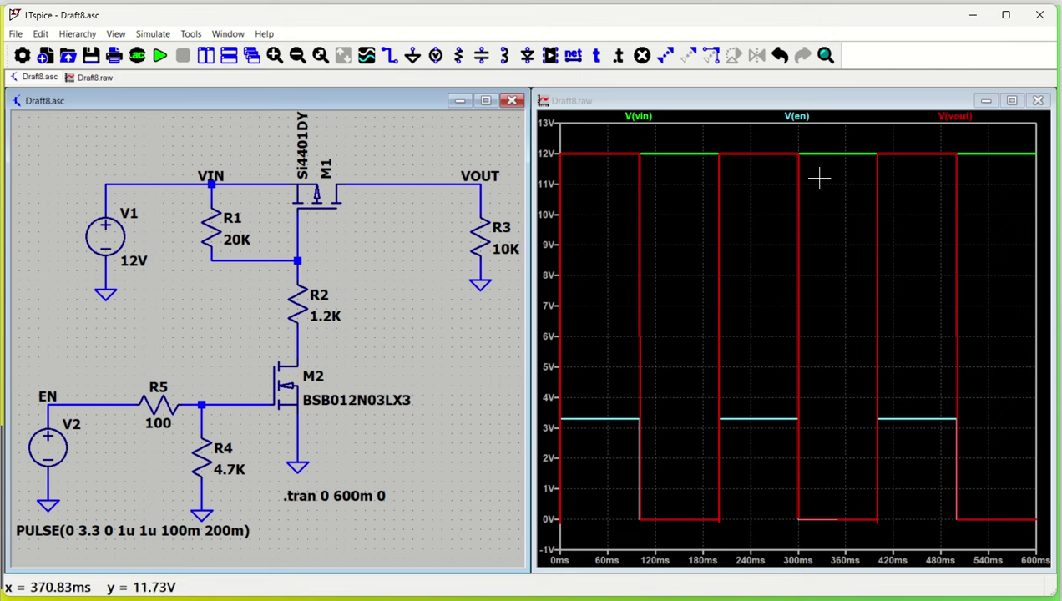
Add a plot pane below the existing one and move the V(vout) trace into it.
right_click(673, 239)
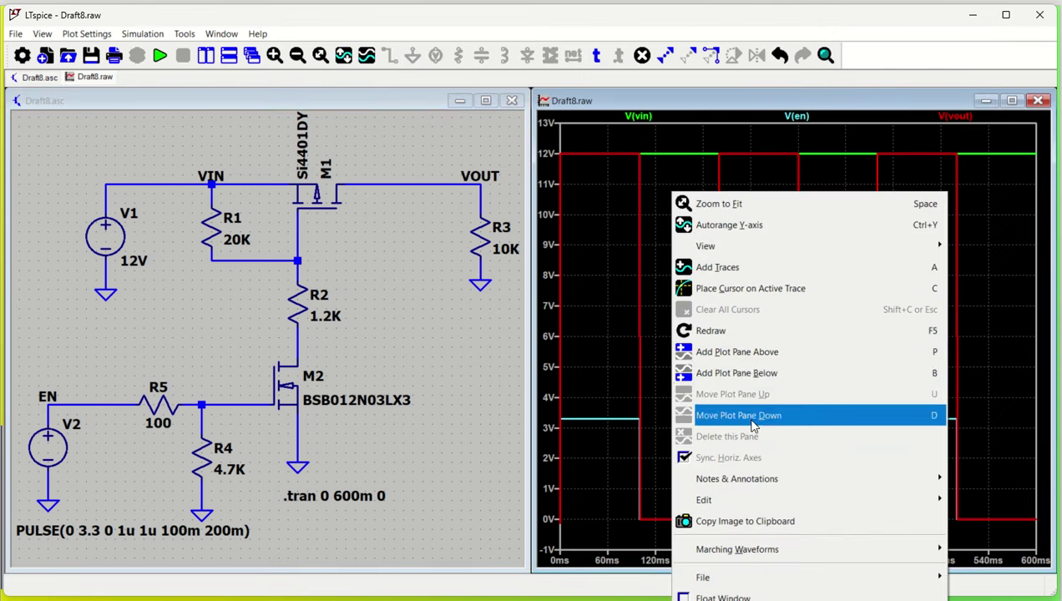
left_click(758, 378)
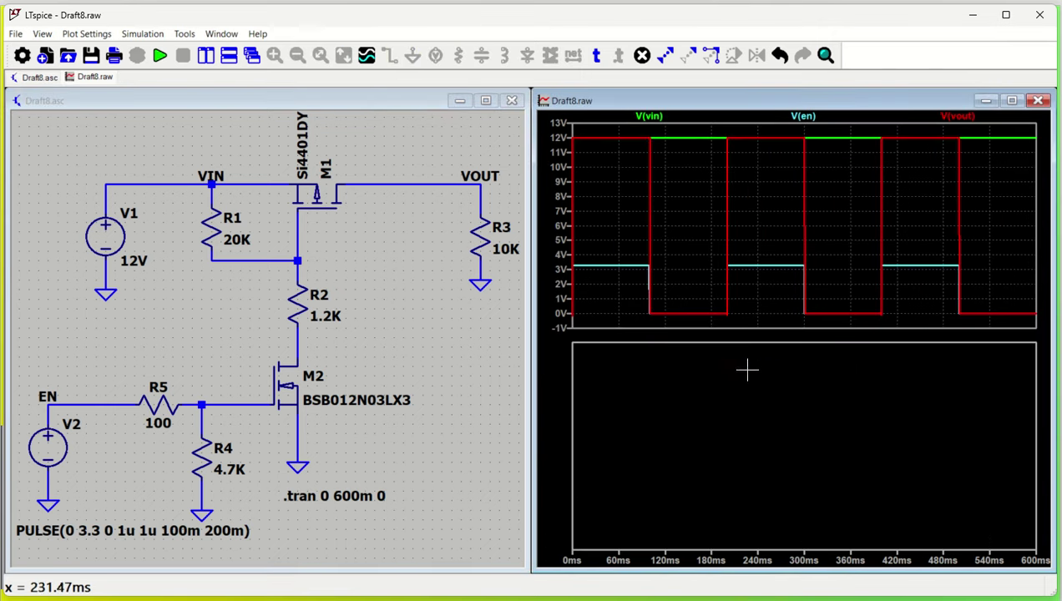
left_click_drag(967, 117, 861, 390)
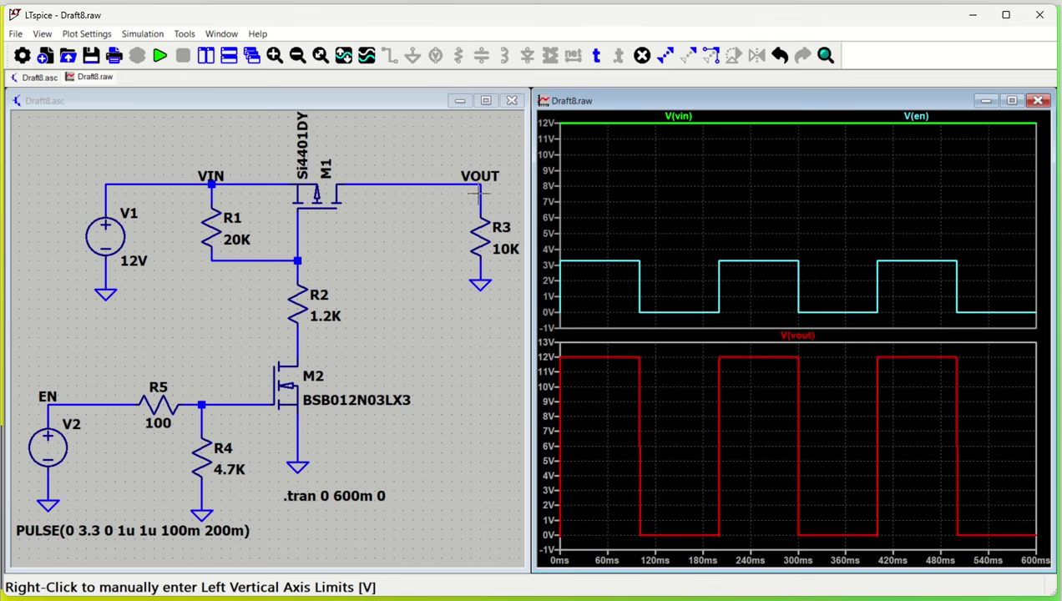
left_click(423, 287)
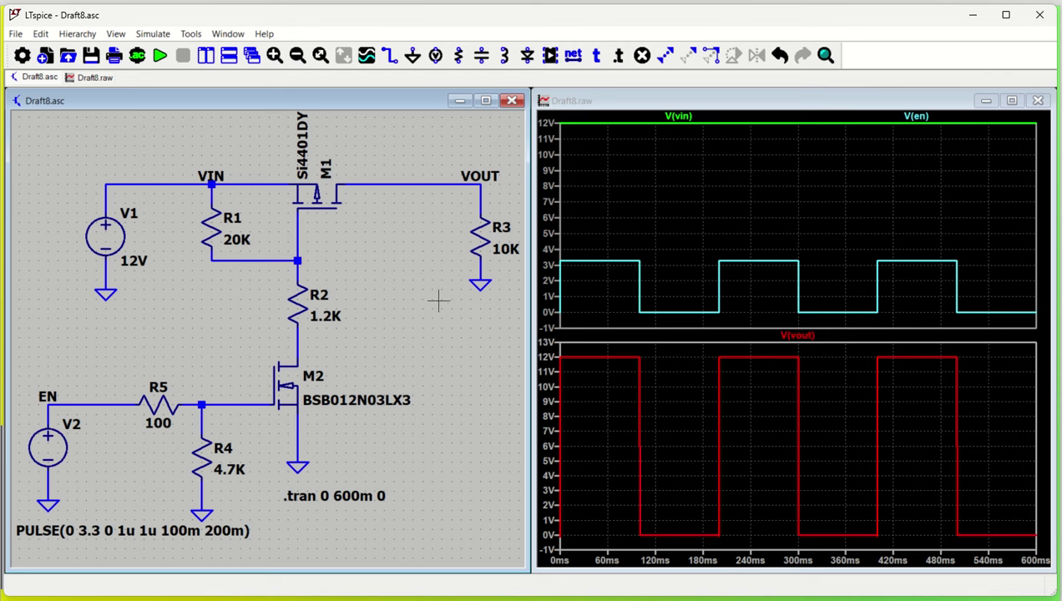